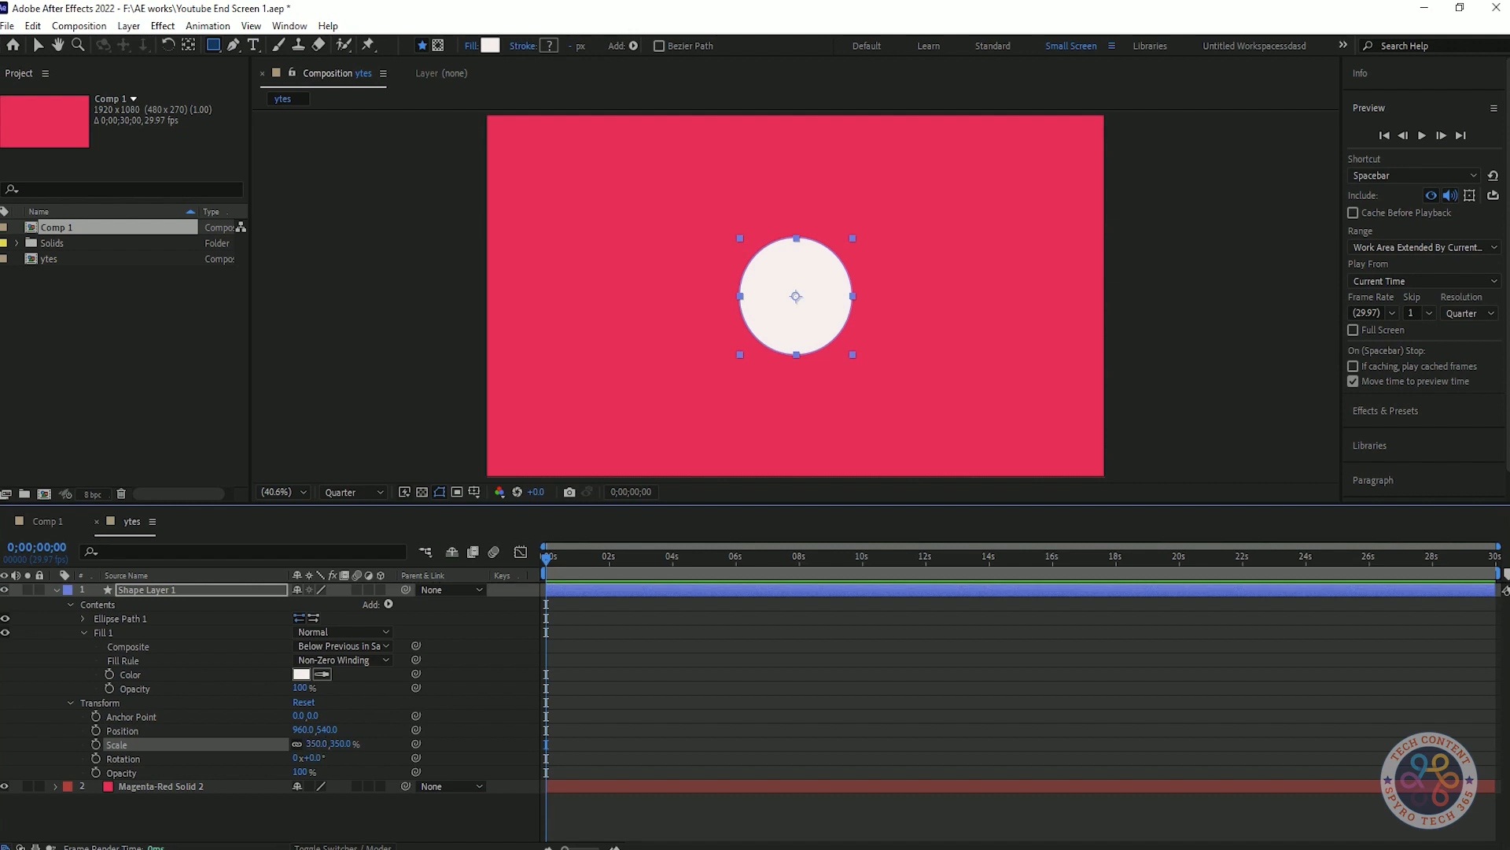
Step: Keyframe the circle's scale to grow from 0% at the start of the composition to 350%, and preview the animation
left_click_drag(547, 556, 593, 557)
left_click(95, 744)
left_click(546, 556)
left_click_drag(314, 743, 279, 743)
key("space")
key("space")
Step: Shorten the circle's growth by moving its 350% scale keyframe to 0;00;00;20
left_click(575, 557)
left_click_drag(593, 744, 576, 744)
left_click_drag(576, 558, 567, 558)
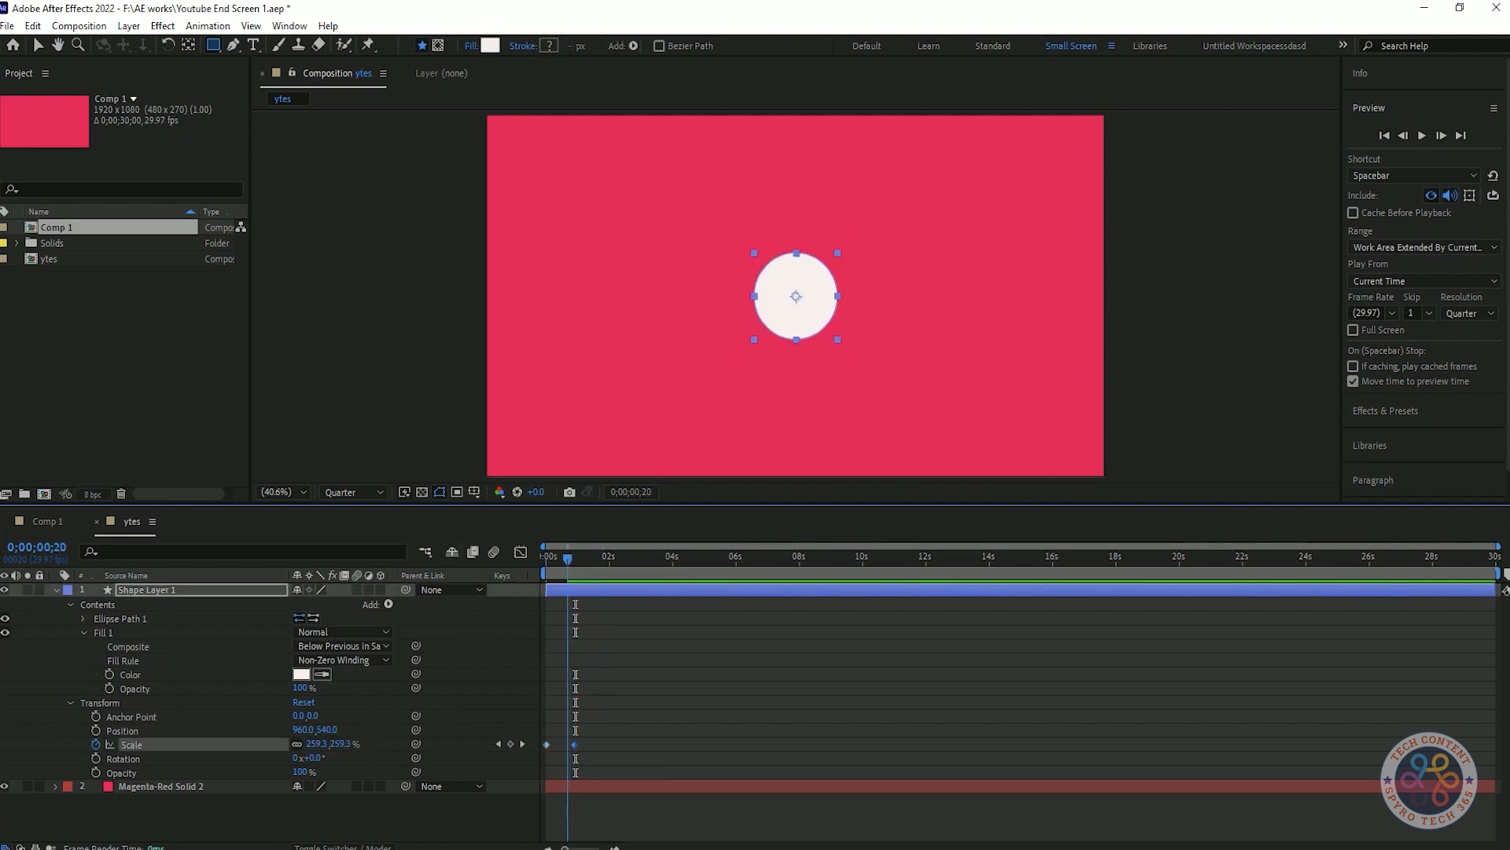
left_click_drag(574, 744, 522, 715)
Step: Apply Easy Ease to both of the circle's scale keyframes
left_click_drag(618, 757, 539, 731)
right_click(567, 744)
mouse_move(634, 730)
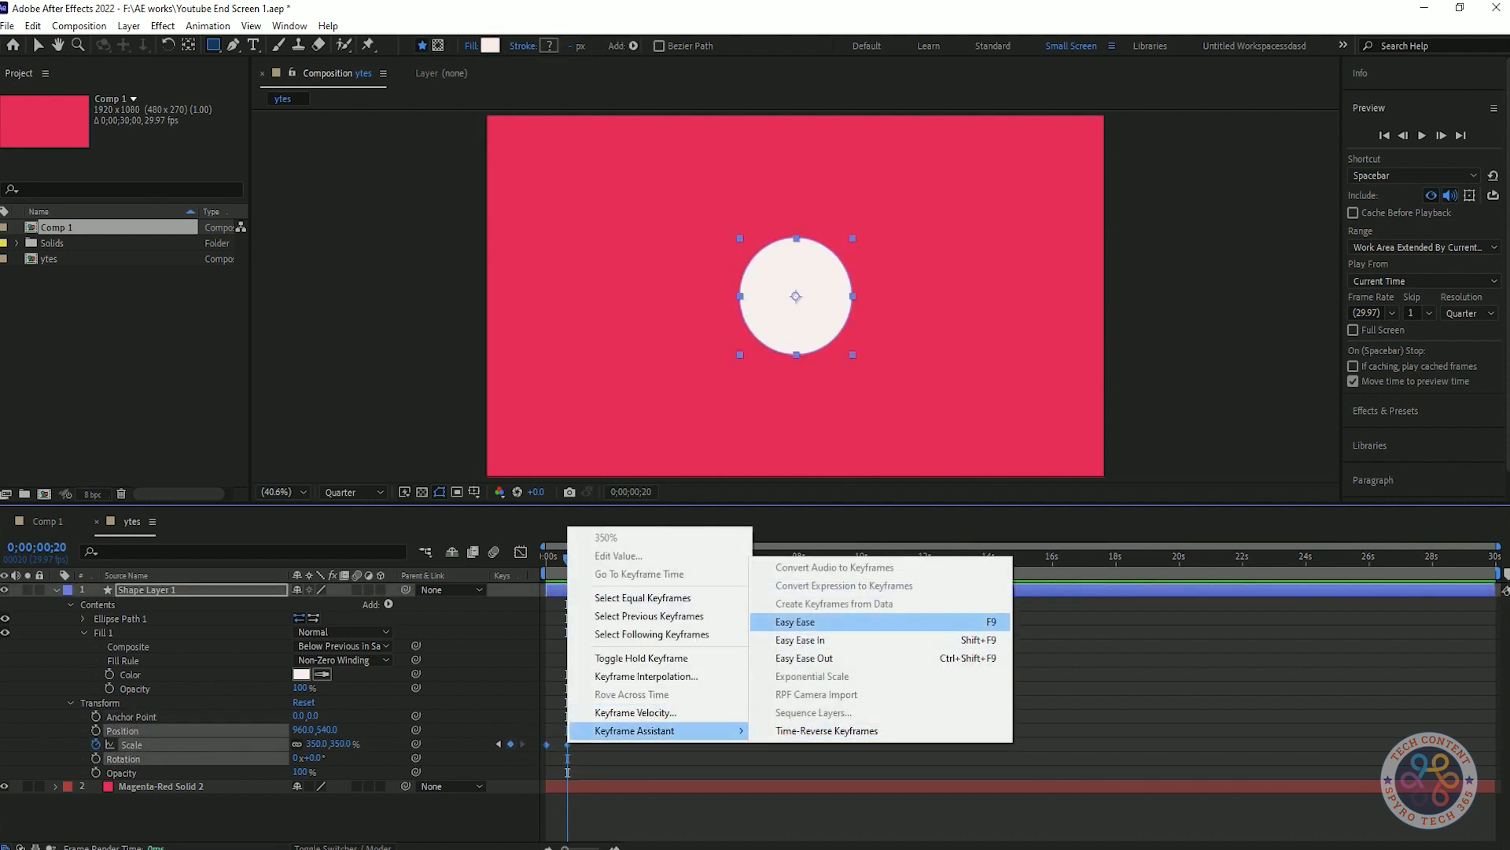
left_click(795, 621)
mouse_move(567, 558)
left_mouse_down()
mouse_move(546, 558)
mouse_move(588, 558)
left_mouse_up()
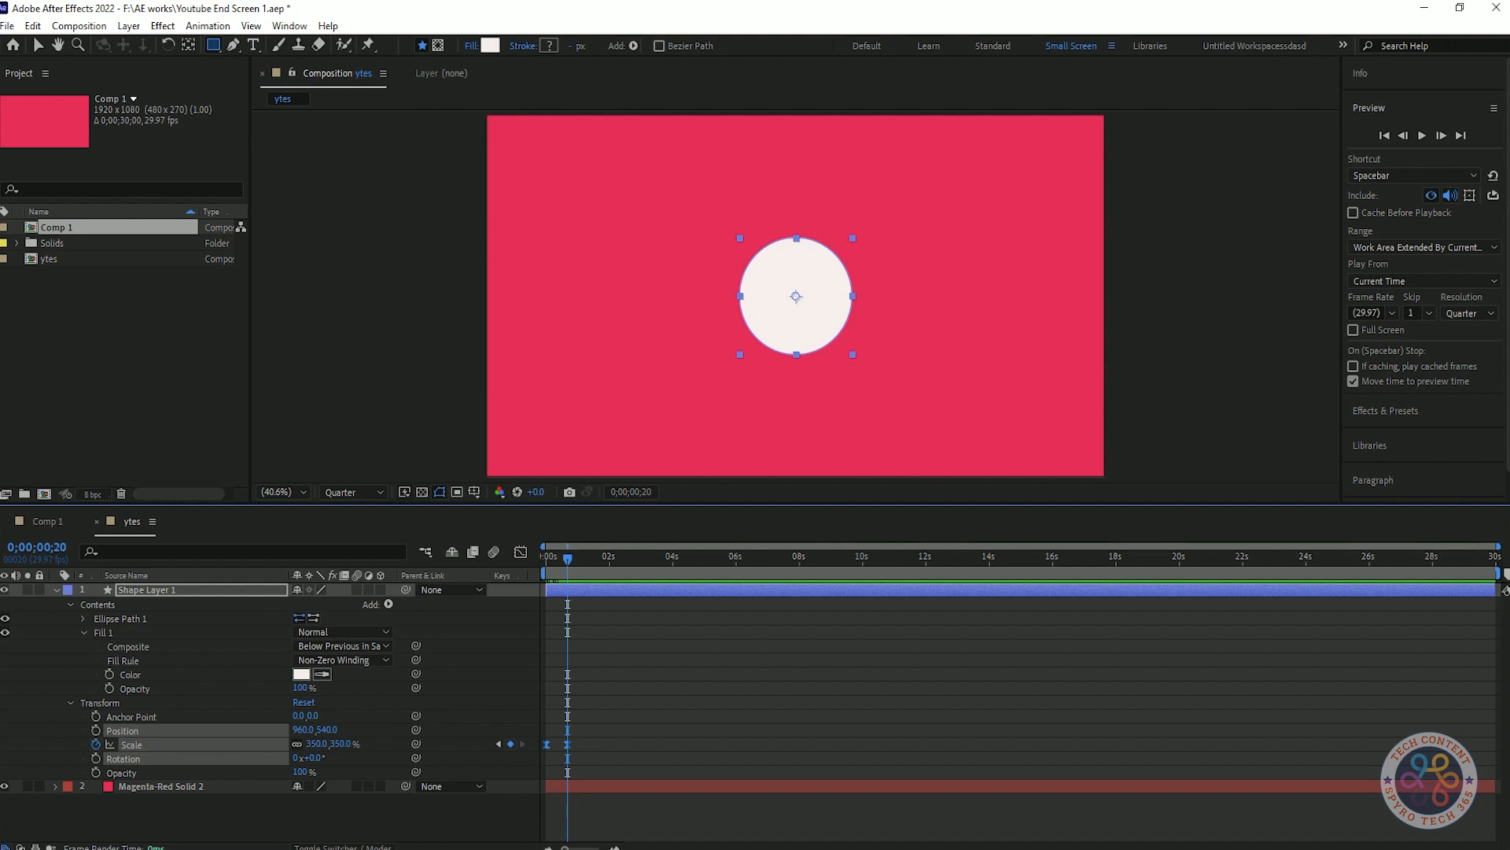
Step: Deselect the circle layer and collapse all its fill, transform and layer properties in the timeline
left_click(236, 818)
left_click(84, 632)
left_click(70, 647)
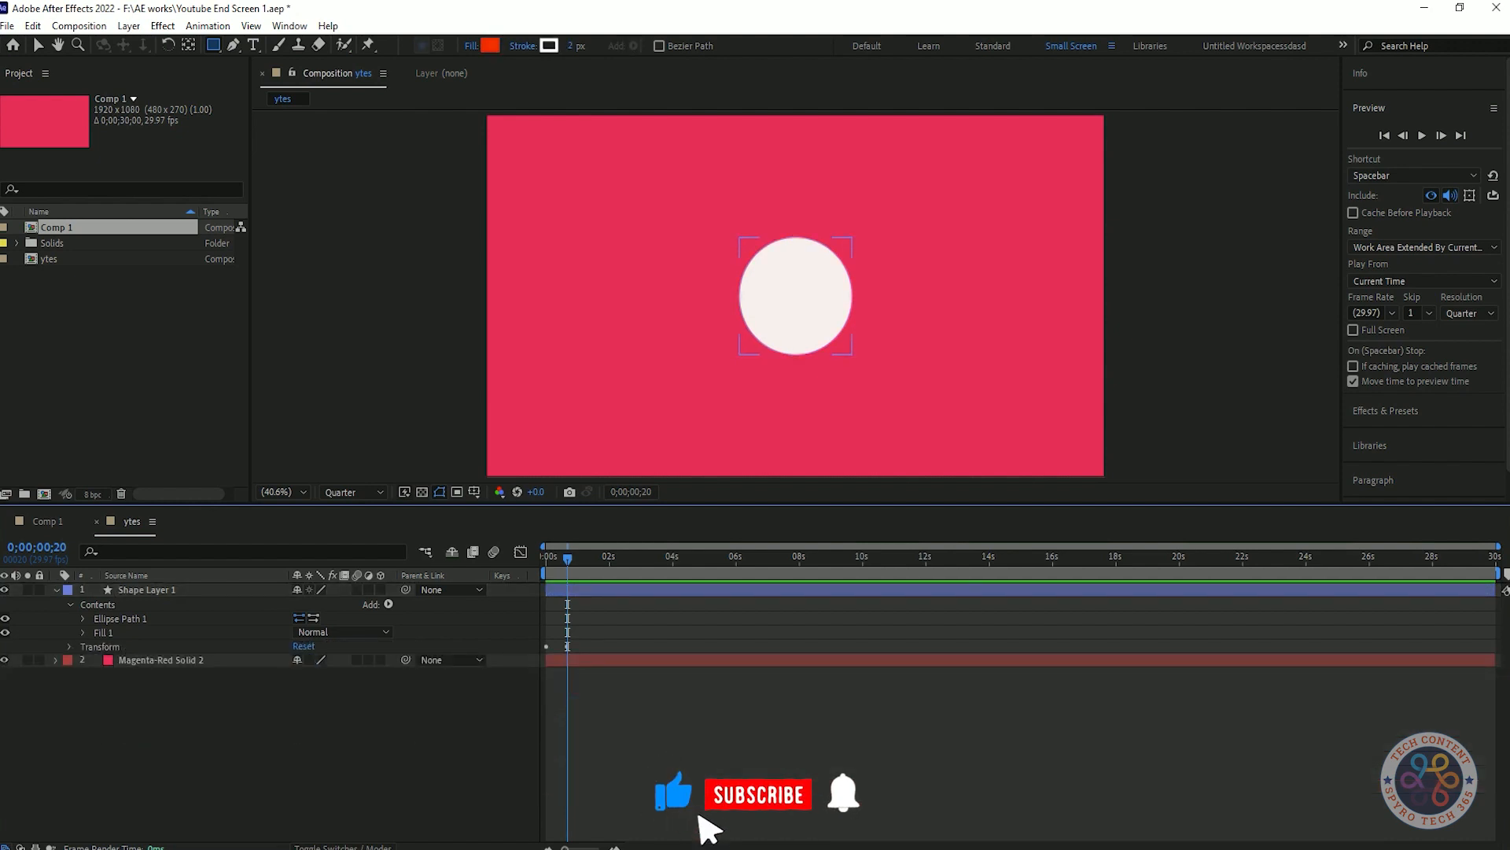
left_click(56, 590)
Step: Create a new empty shape layer above the circle layer
right_click(476, 734)
mouse_move(535, 536)
left_click(711, 577)
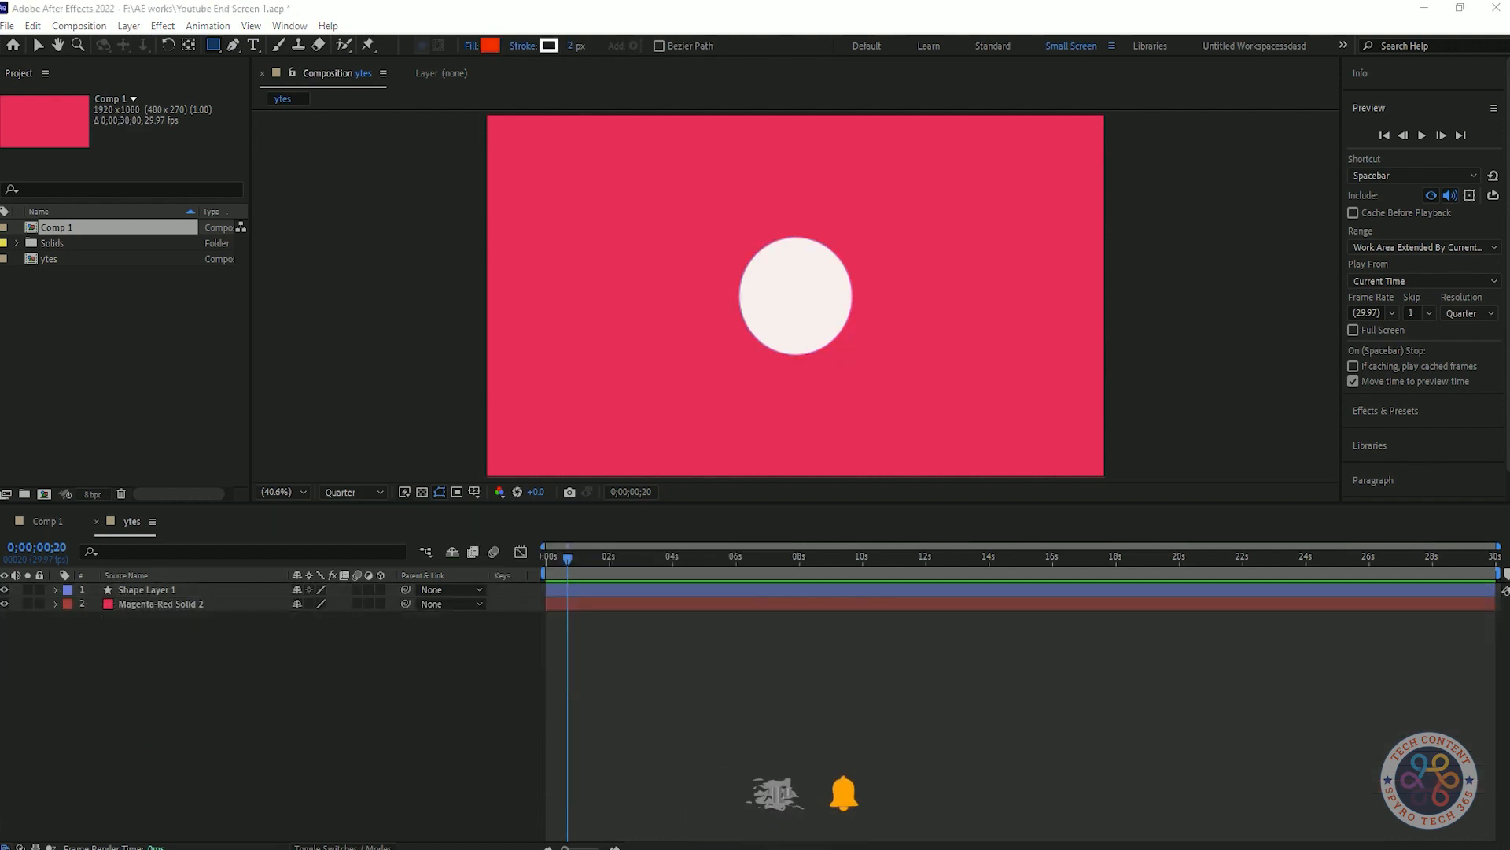
right_click(380, 467)
mouse_move(424, 477)
left_click(621, 593)
Step: Expand the new shape layer and add a rectangle path to its contents
left_click(56, 590)
left_click(70, 633)
left_click(388, 604)
left_click(442, 266)
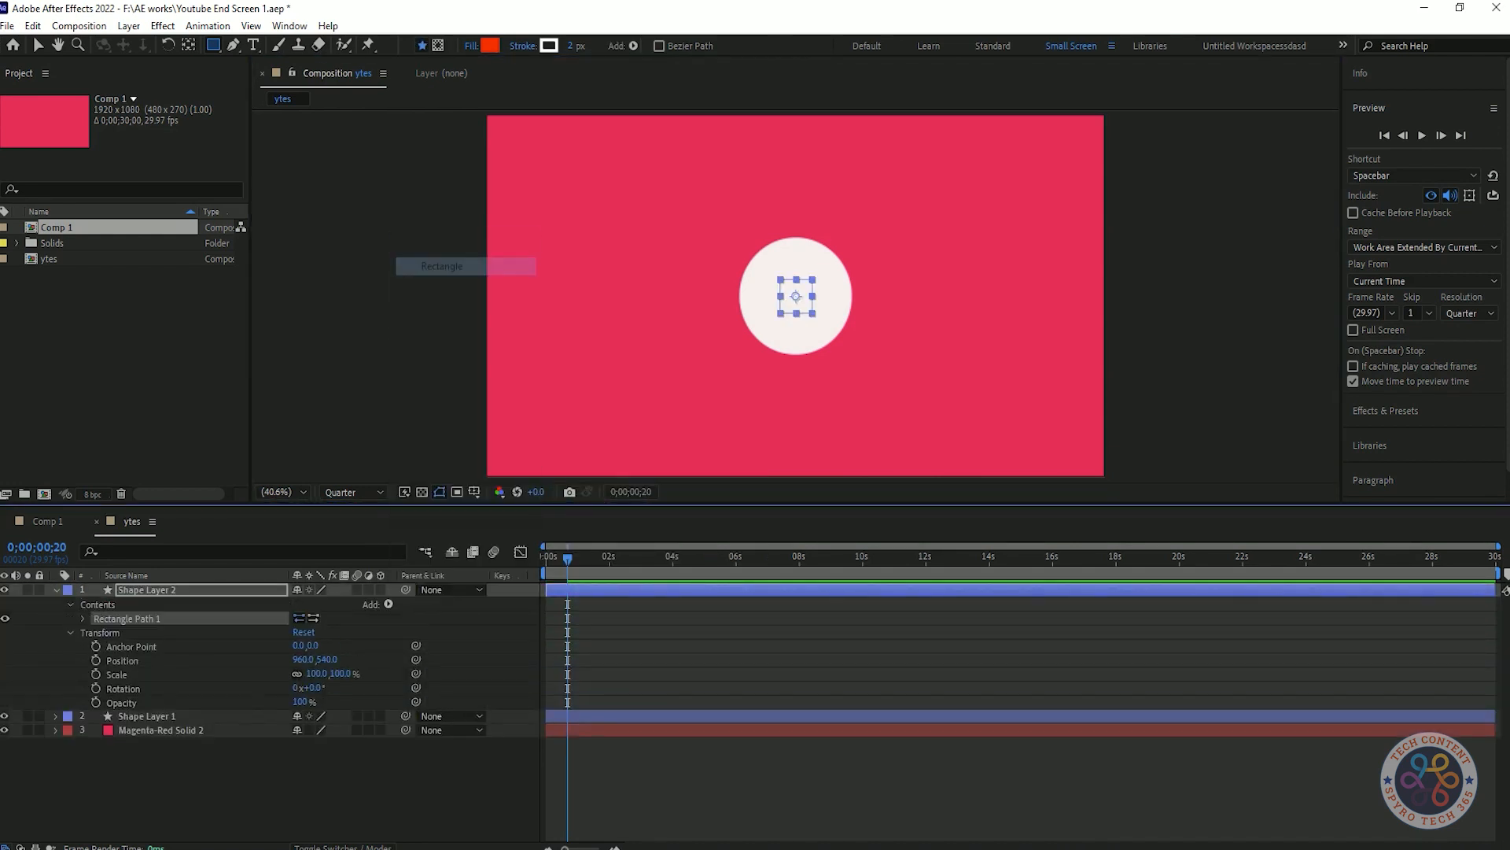
Step: Add a fill to the rectangle shape layer and change its colour to white
left_click(388, 604)
left_click(442, 344)
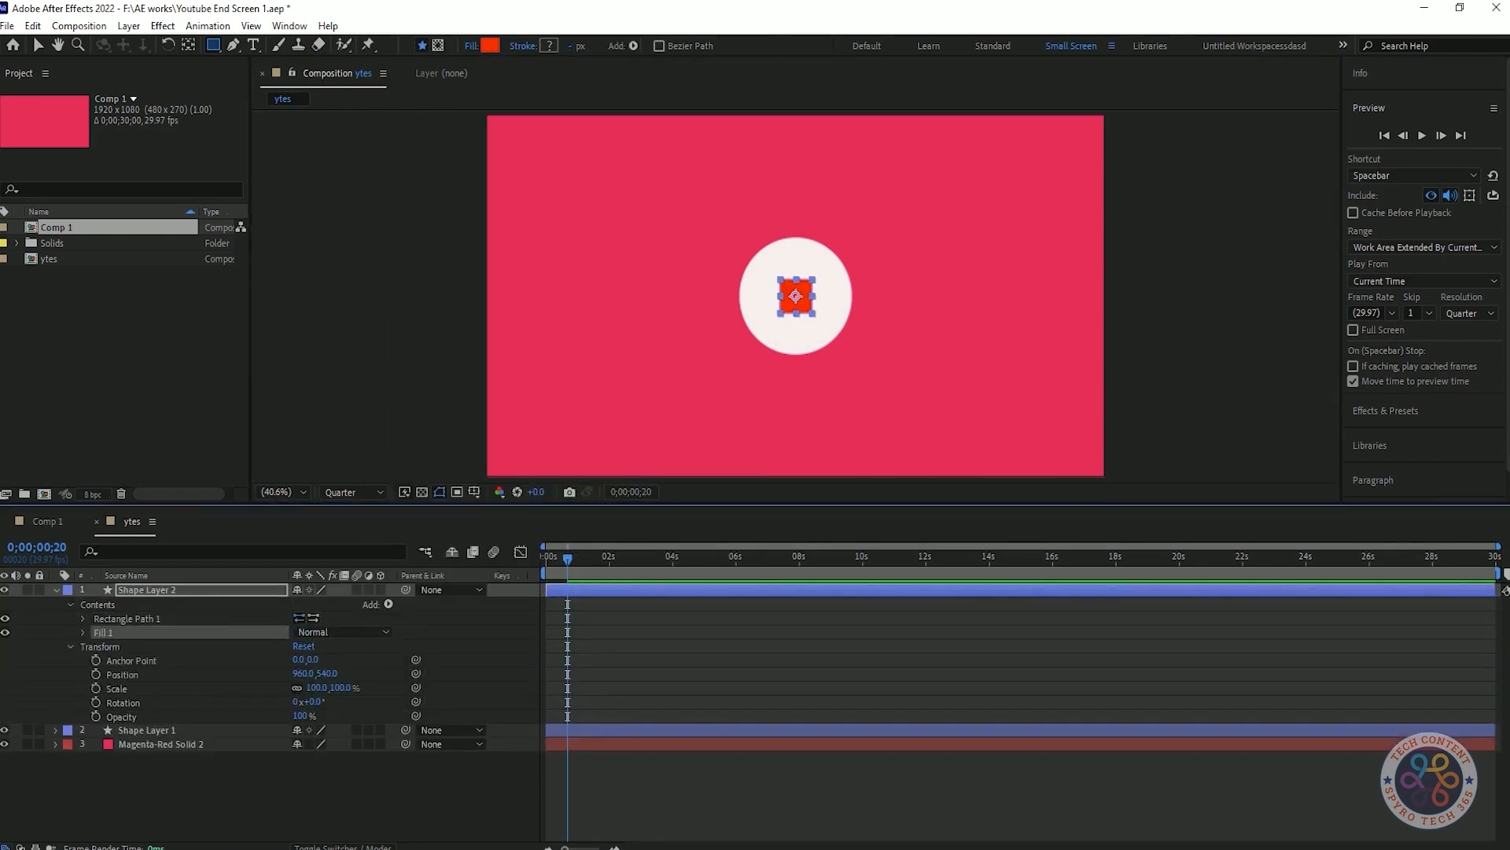
left_click(83, 633)
left_click(302, 674)
left_click(212, 268)
left_click(560, 273)
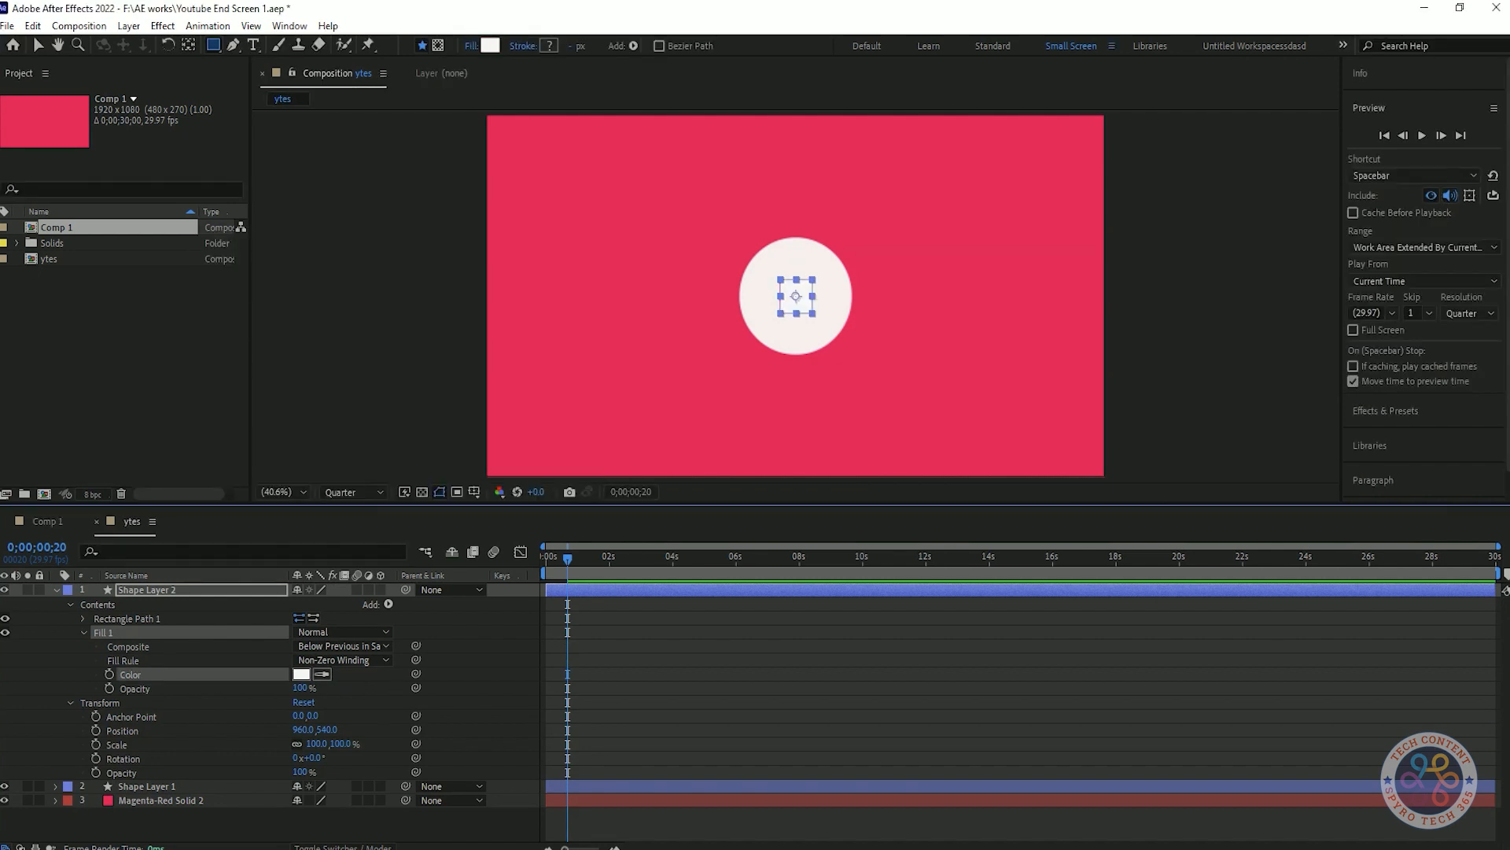
Step: Move the rectangle left of the circle to 308, 540 and scale it unproportionally to 705 by 387%
left_click_drag(303, 730, 504, 744)
left_click(297, 743)
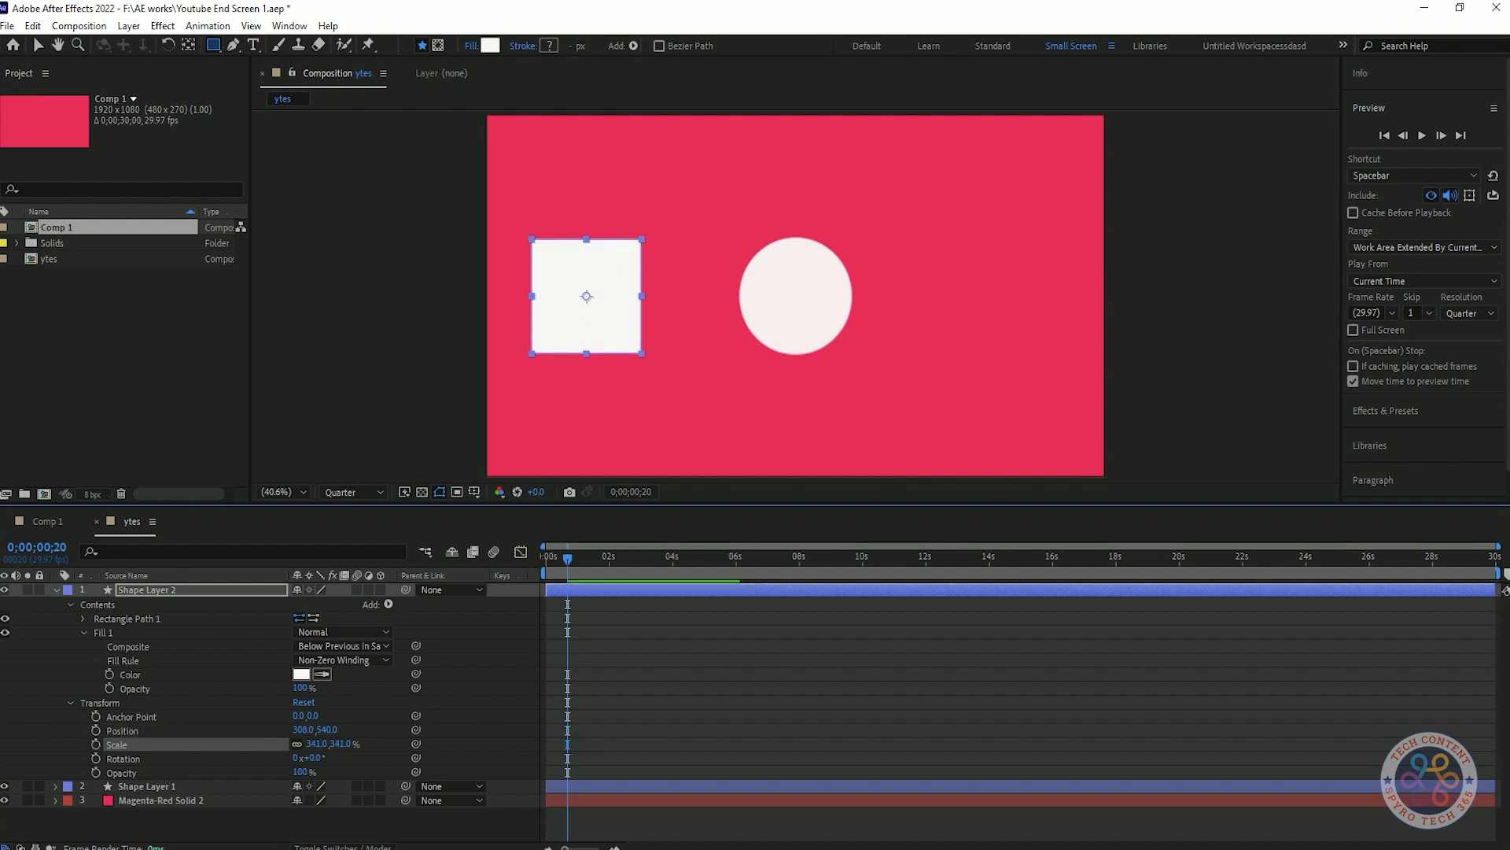
mouse_move(340, 743)
left_mouse_down()
mouse_move(268, 743)
mouse_move(385, 744)
mouse_move(369, 744)
left_mouse_up()
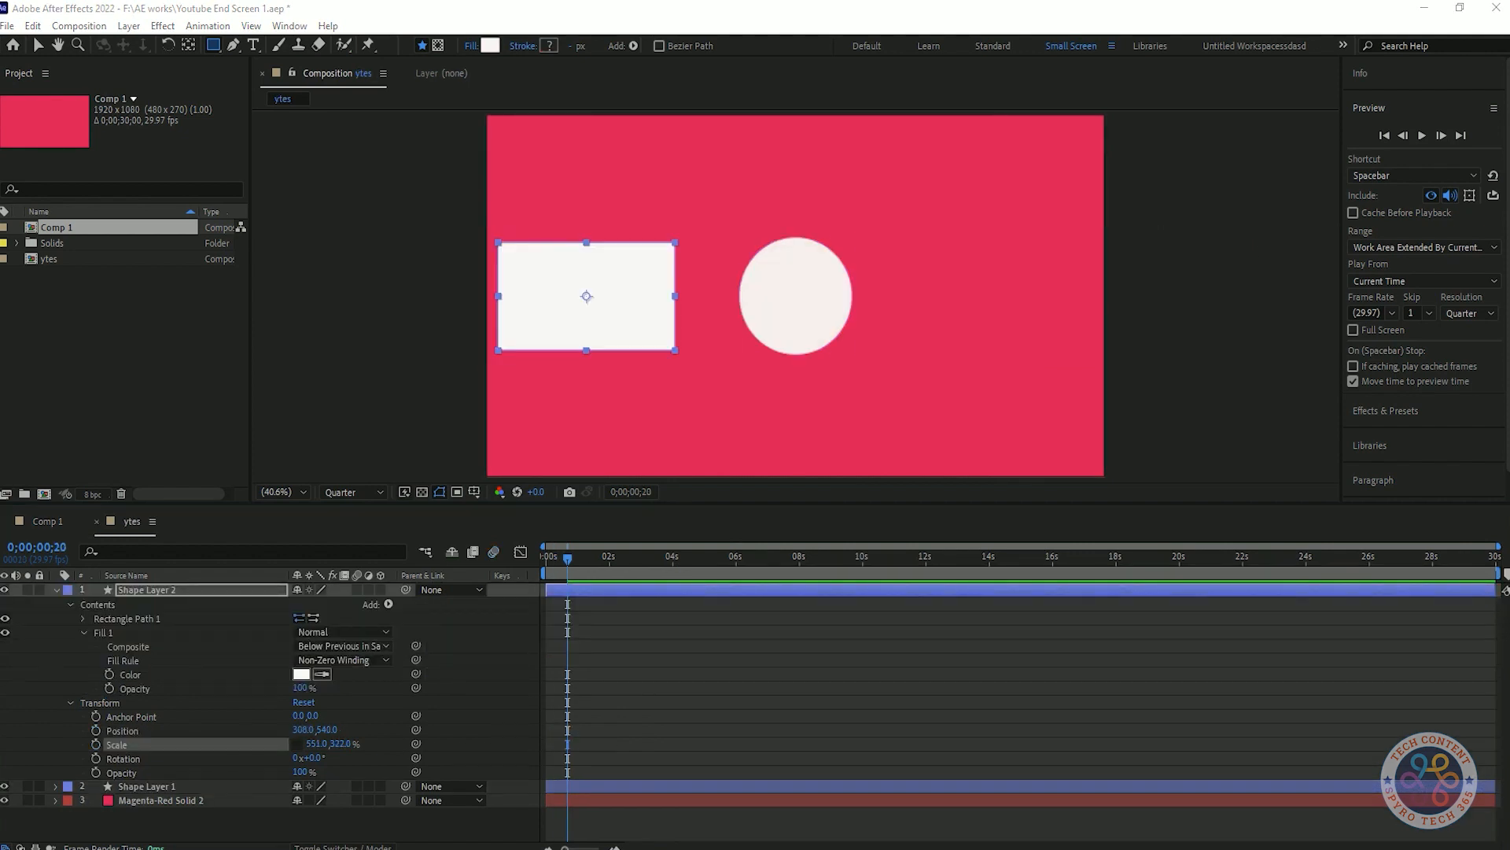
left_click(318, 744)
key("Tab")
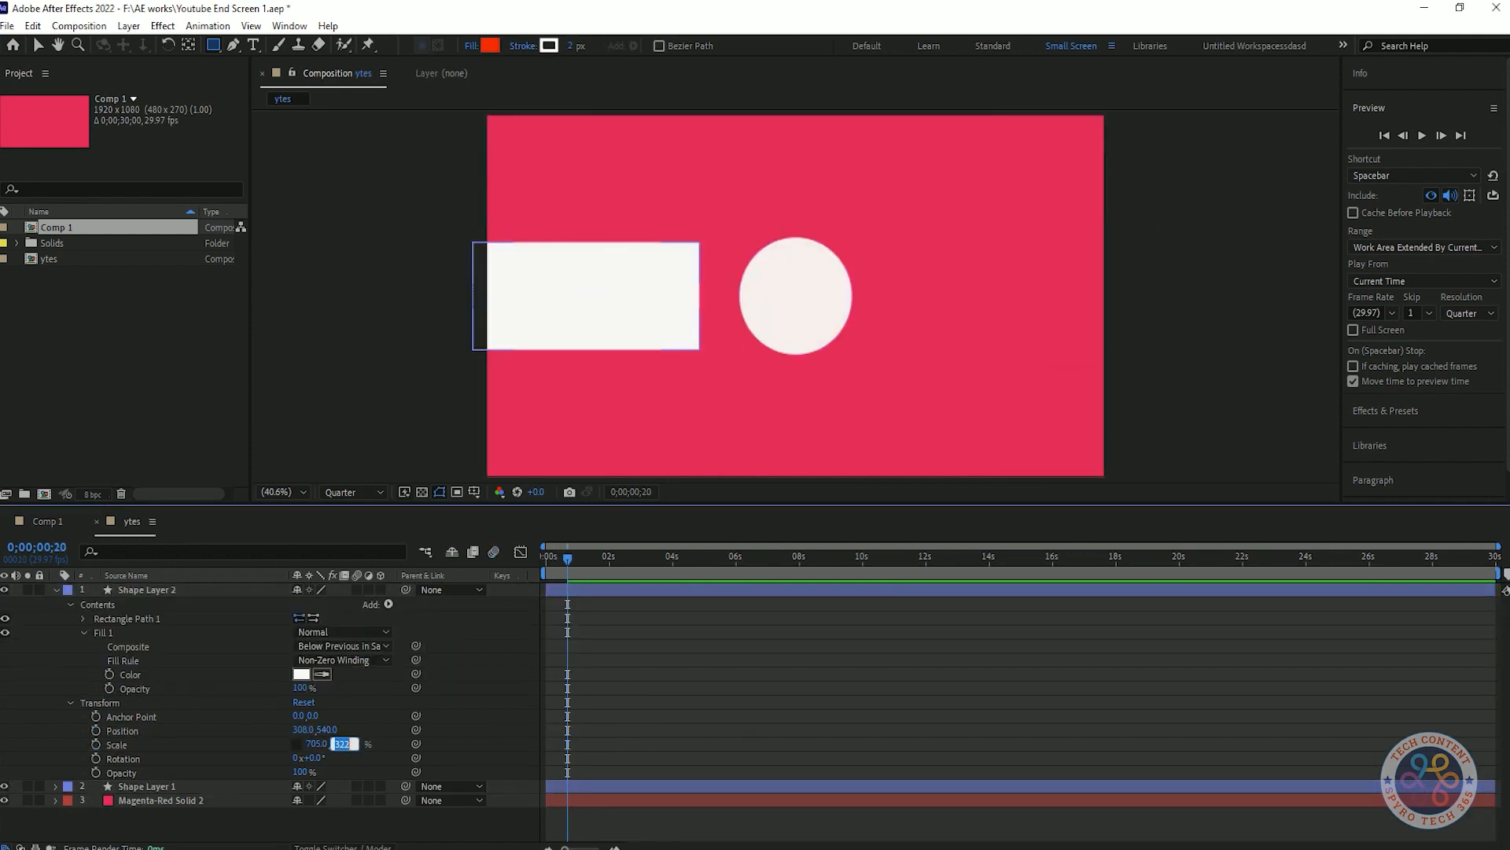
key("Return")
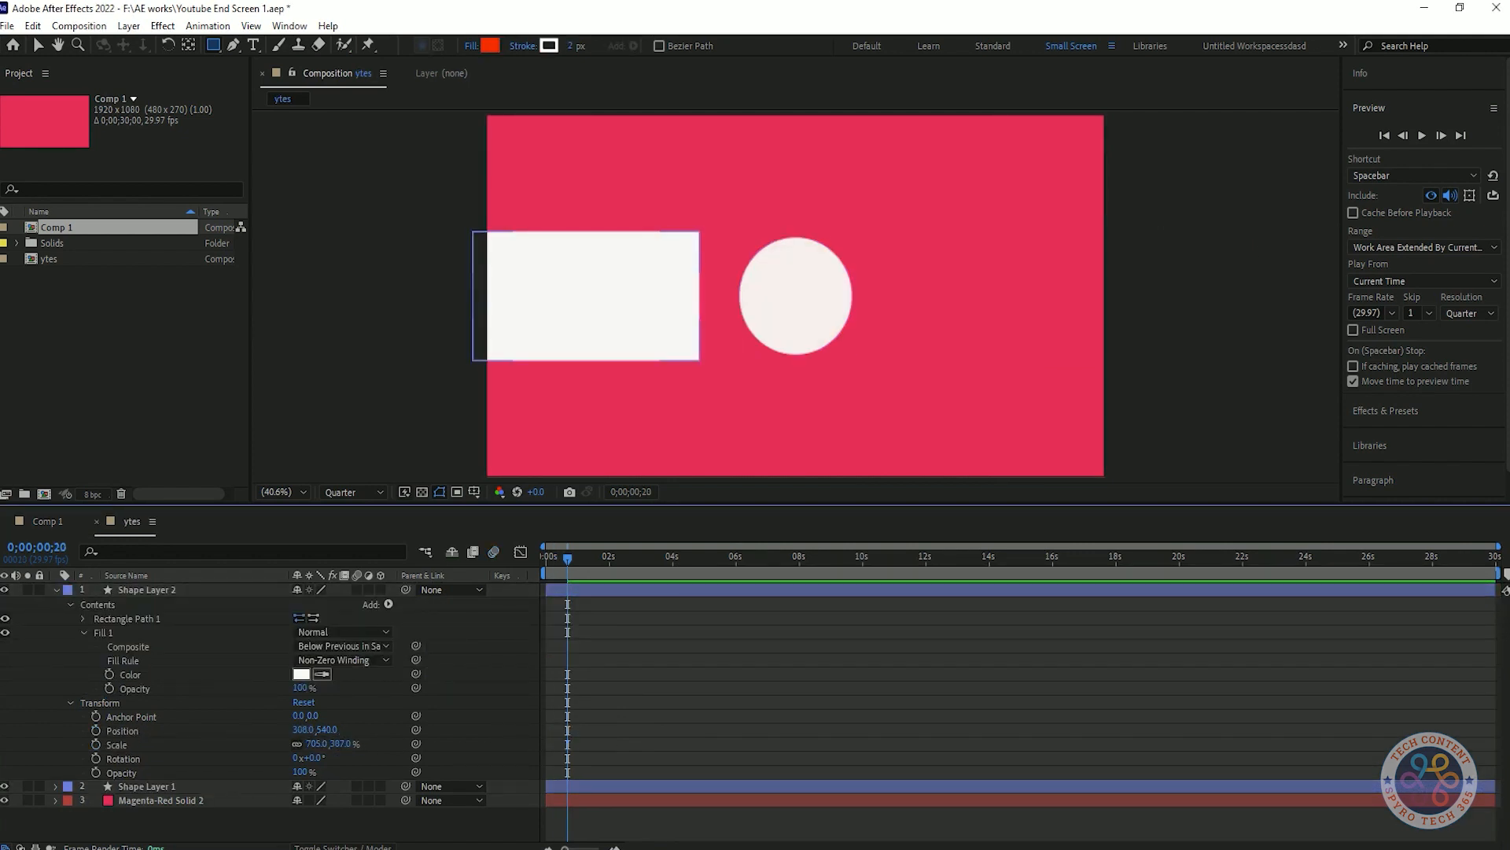
Step: Set the rectangle's position to 374, 542 and enable position and scale keyframing at 0;00;00;20
mouse_move(328, 730)
left_mouse_down()
mouse_move(364, 730)
mouse_move(276, 730)
mouse_move(378, 730)
mouse_move(310, 730)
mouse_move(329, 730)
left_mouse_up()
key("ctrl+z")
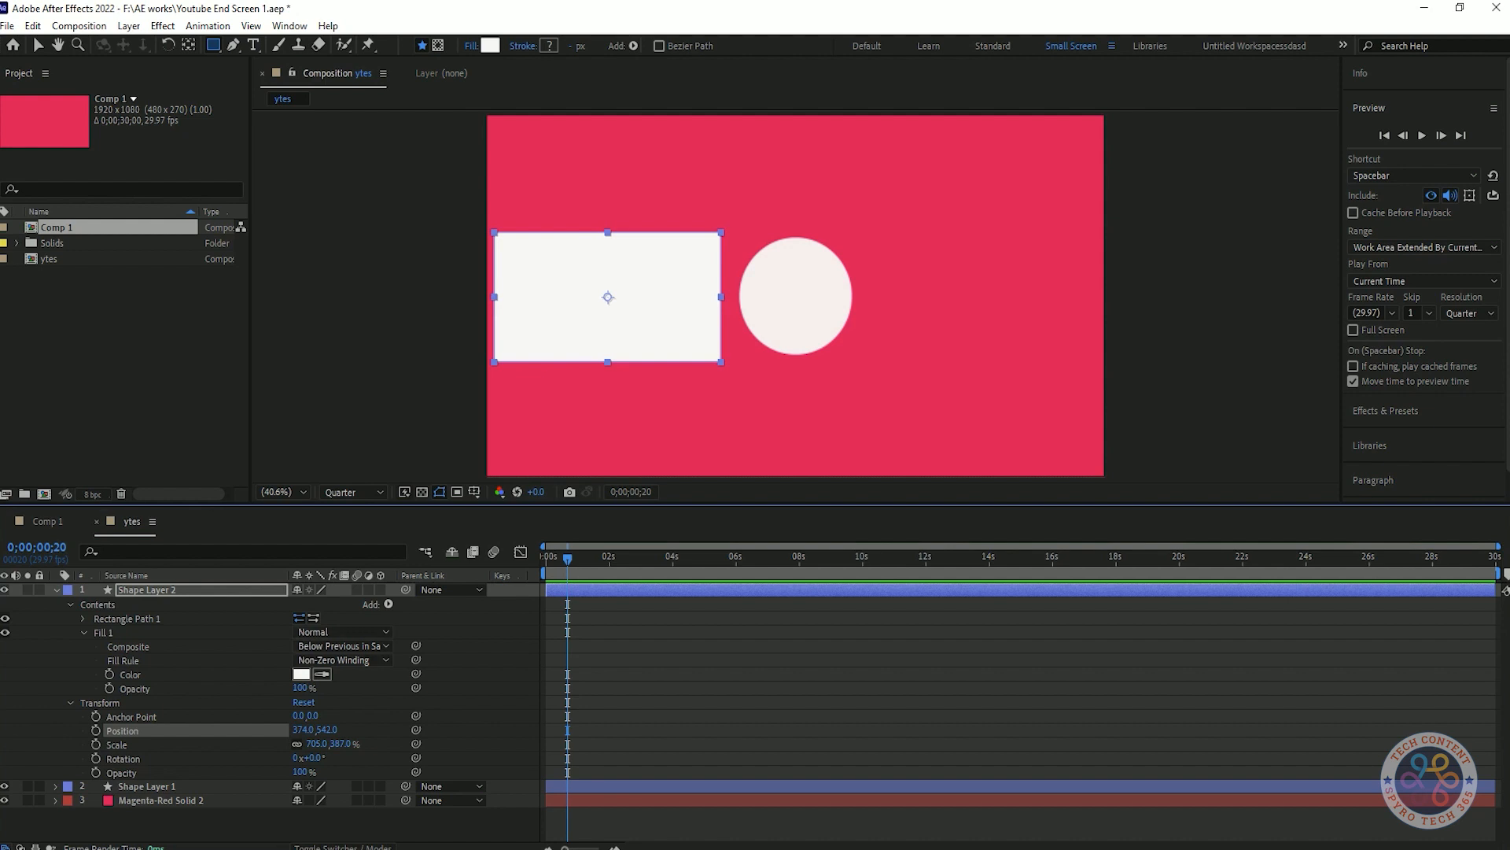
left_click(148, 787)
left_click(148, 590)
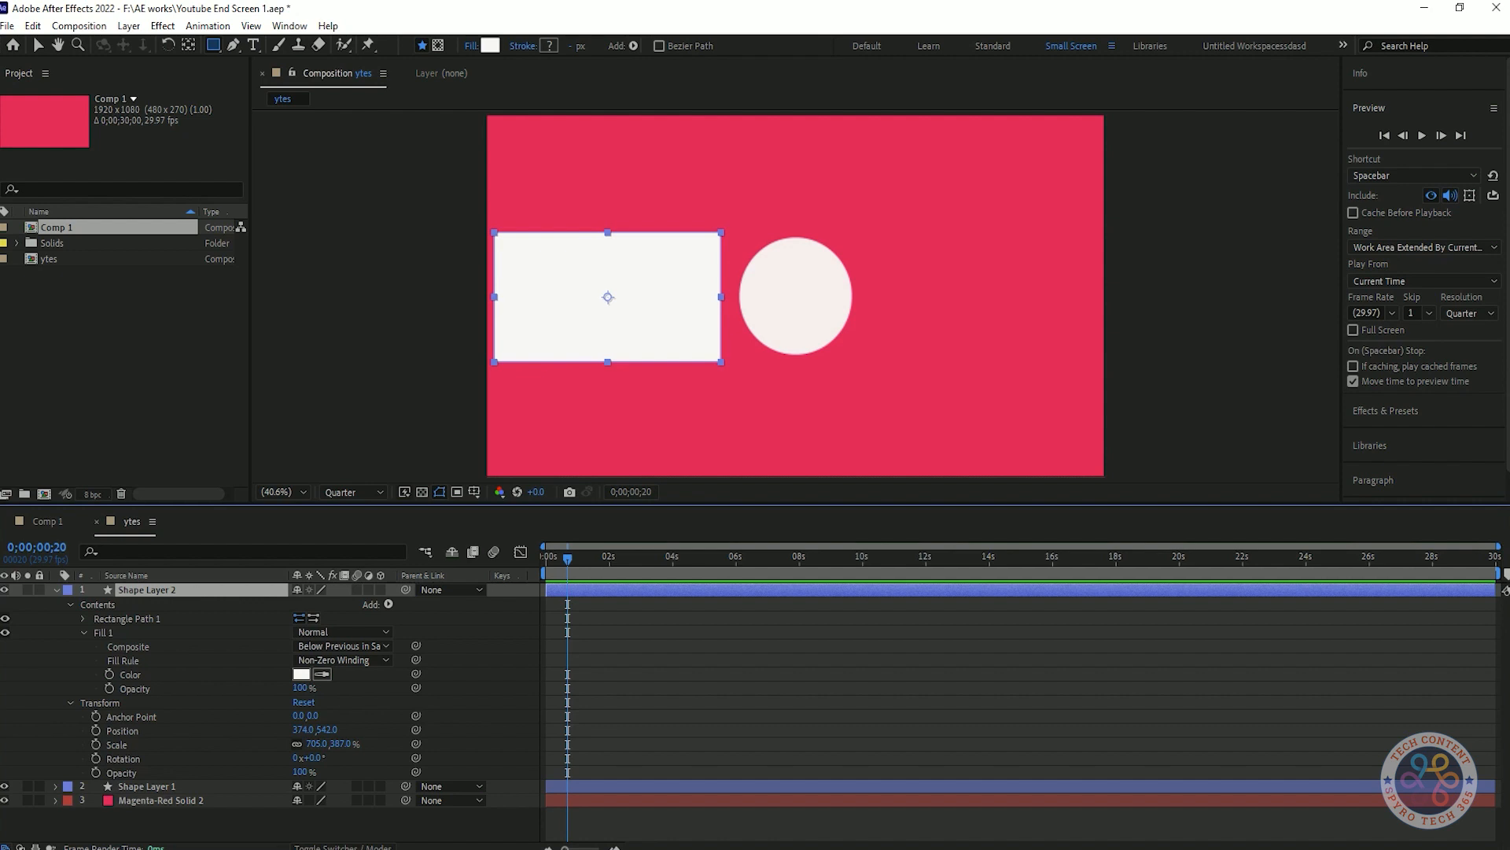
left_click(96, 731)
left_click(96, 744)
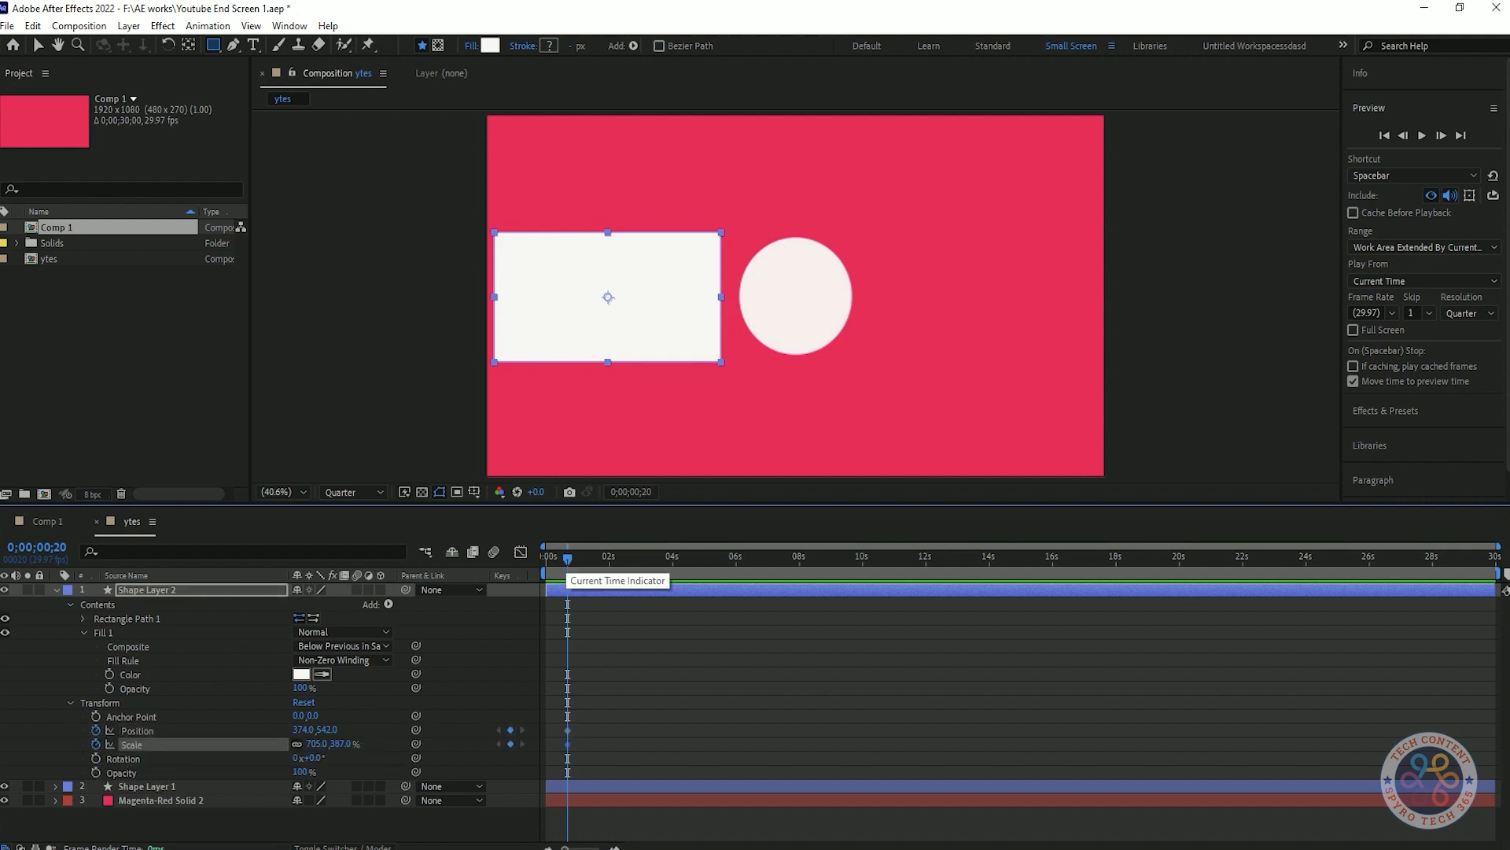
Step: At the start of the composition, move the rectangle off the left side of the frame to -366, 542
key("Home")
left_click_drag(608, 297, 370, 297)
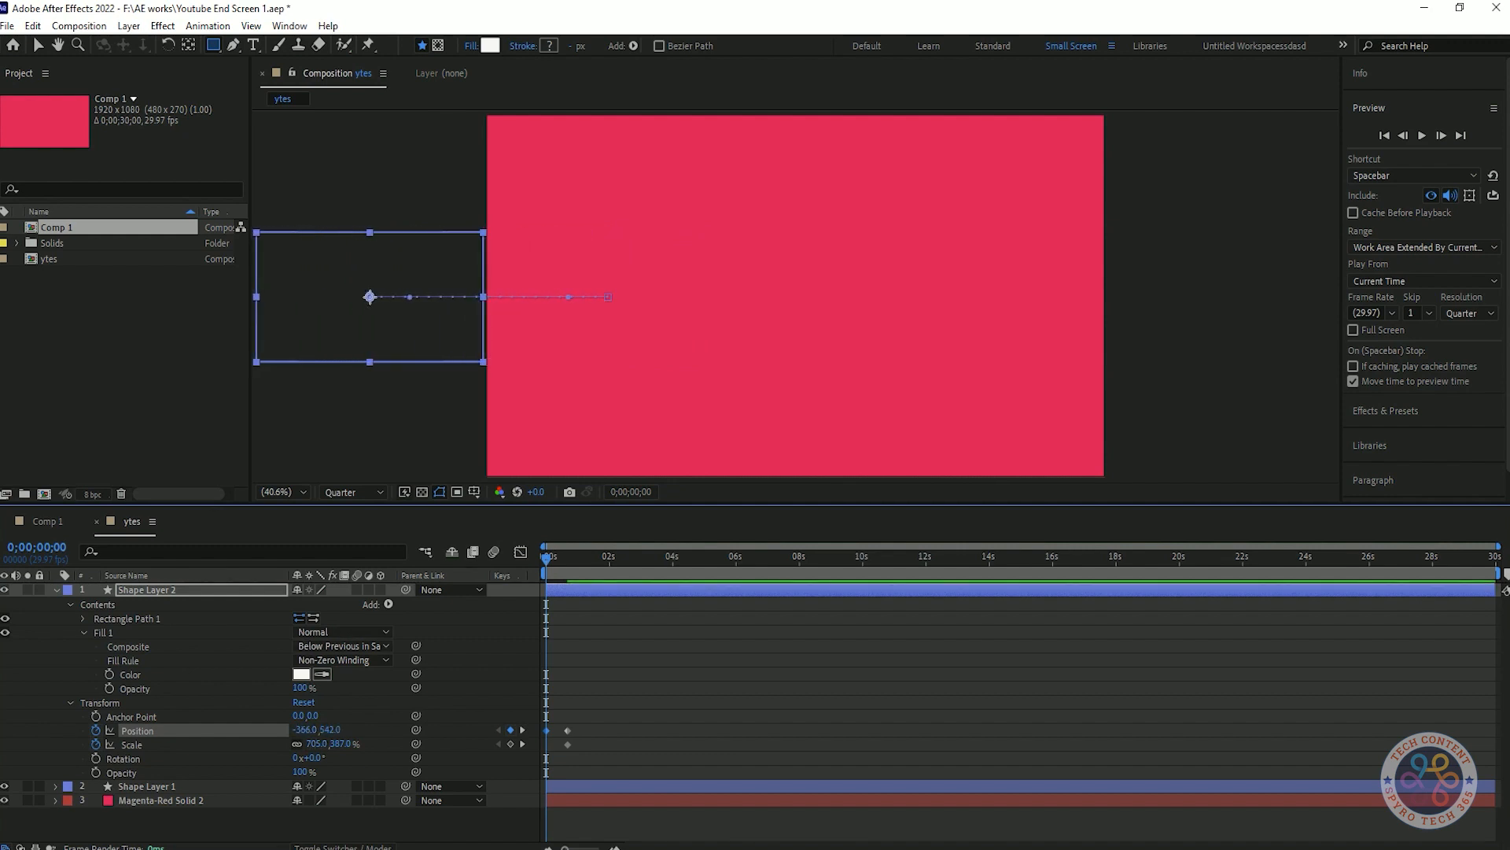
Step: Apply Easy Ease to the rectangle's first position keyframe and Easy Ease In to the one at 0;00;00;20
key("k")
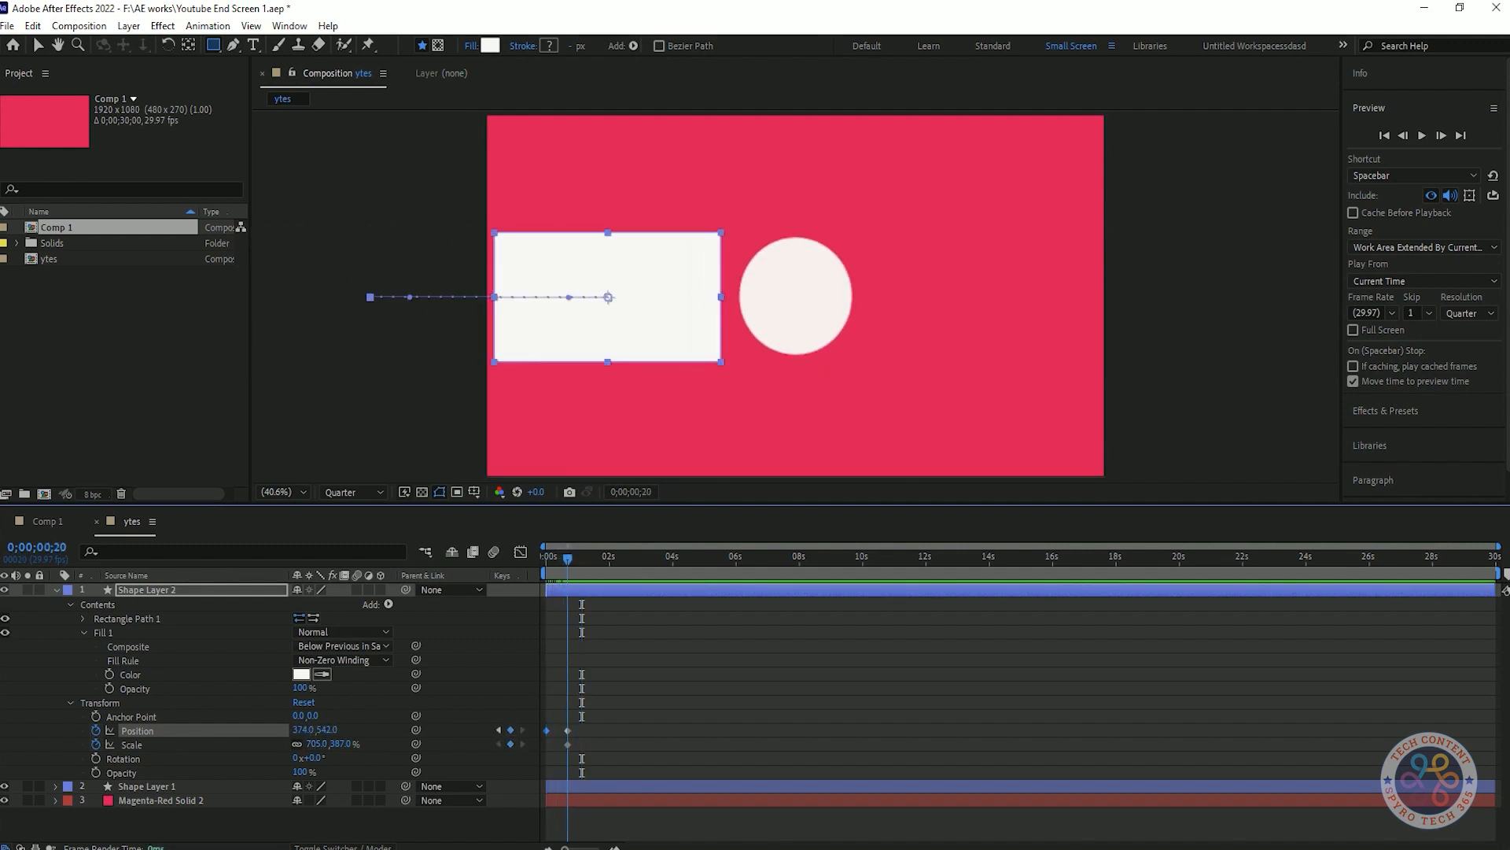
left_click_drag(619, 713, 539, 734)
right_click(546, 730)
mouse_move(634, 719)
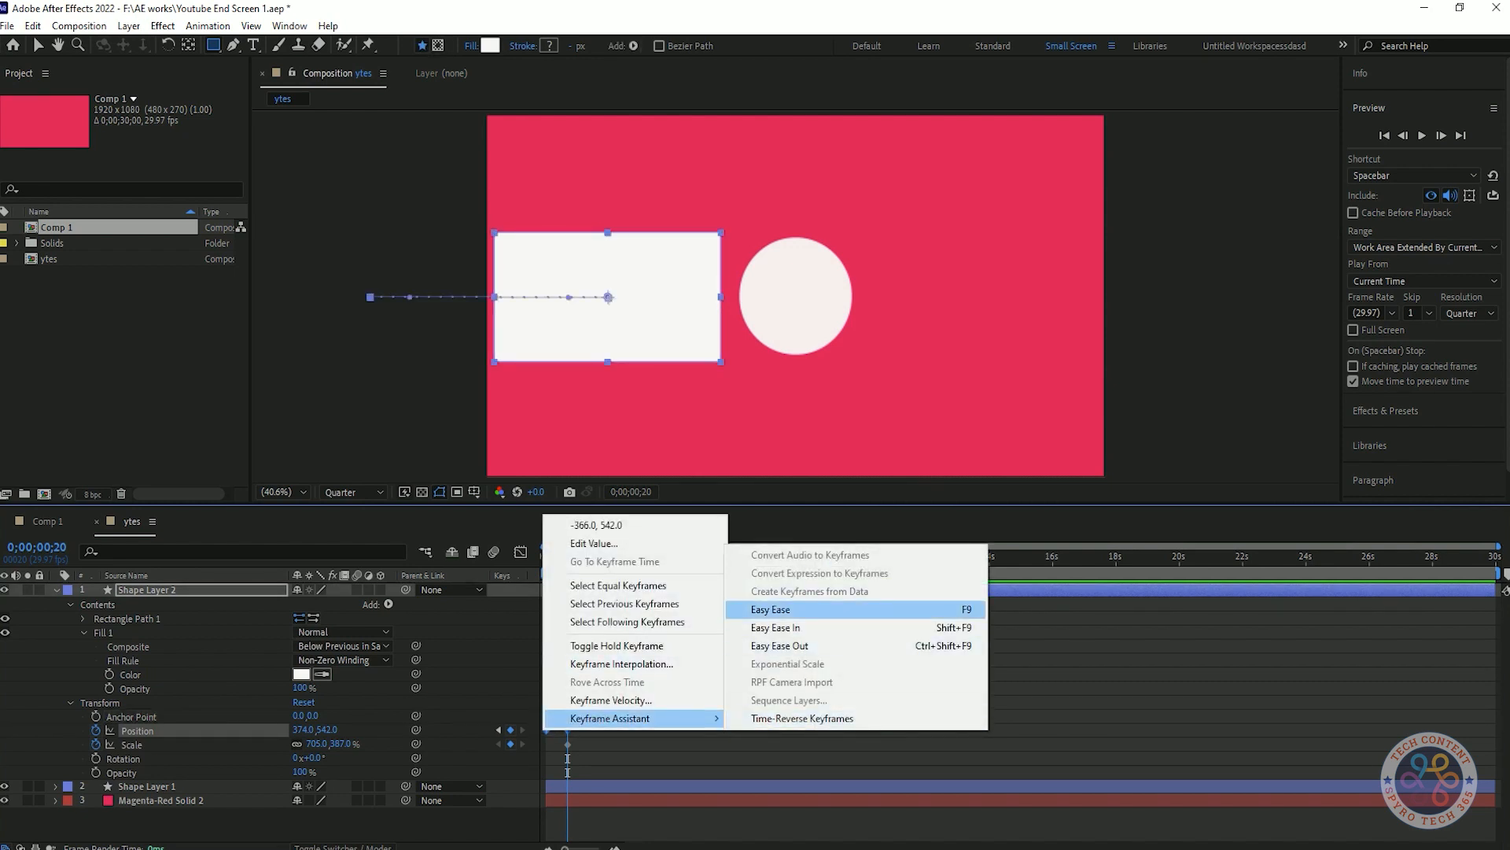
left_click(770, 609)
right_click(567, 730)
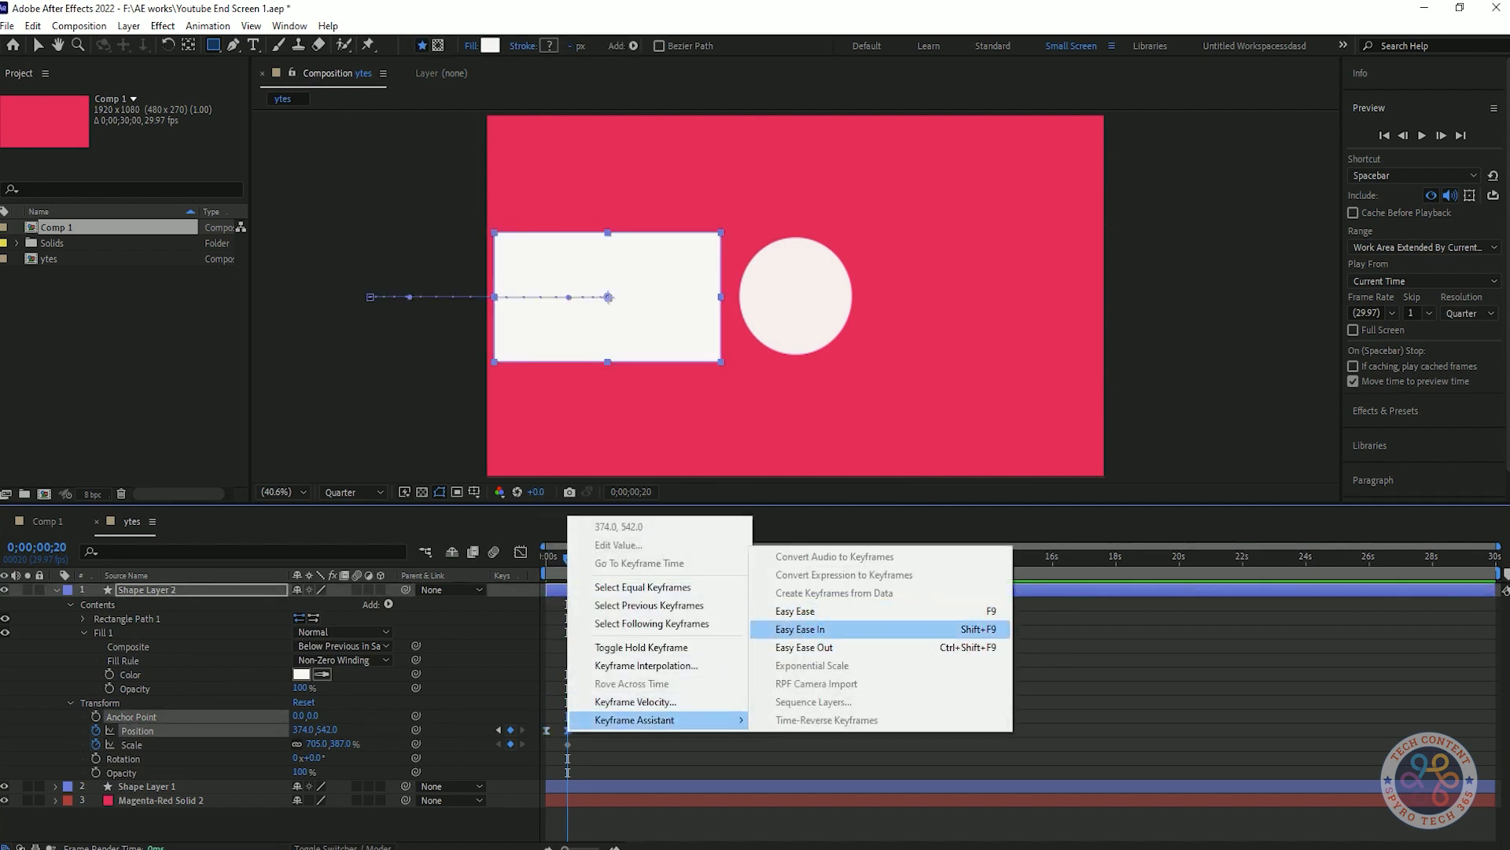
left_click(796, 629)
Step: Preview the rectangle's slide-in with the layer deselected
key("space")
key("space")
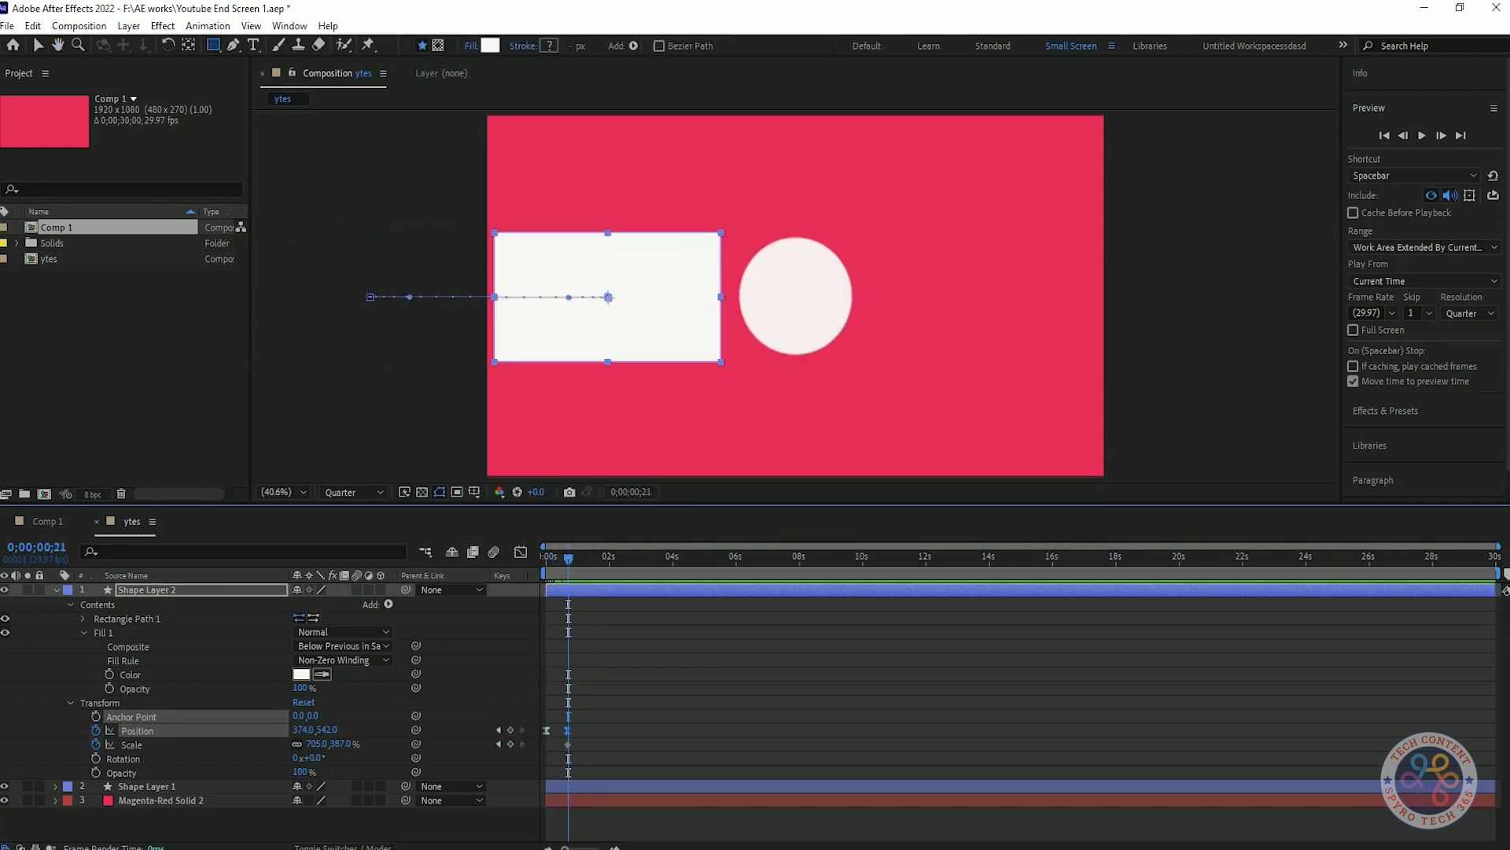
key("Left")
key("ctrl+shift+a")
key("space")
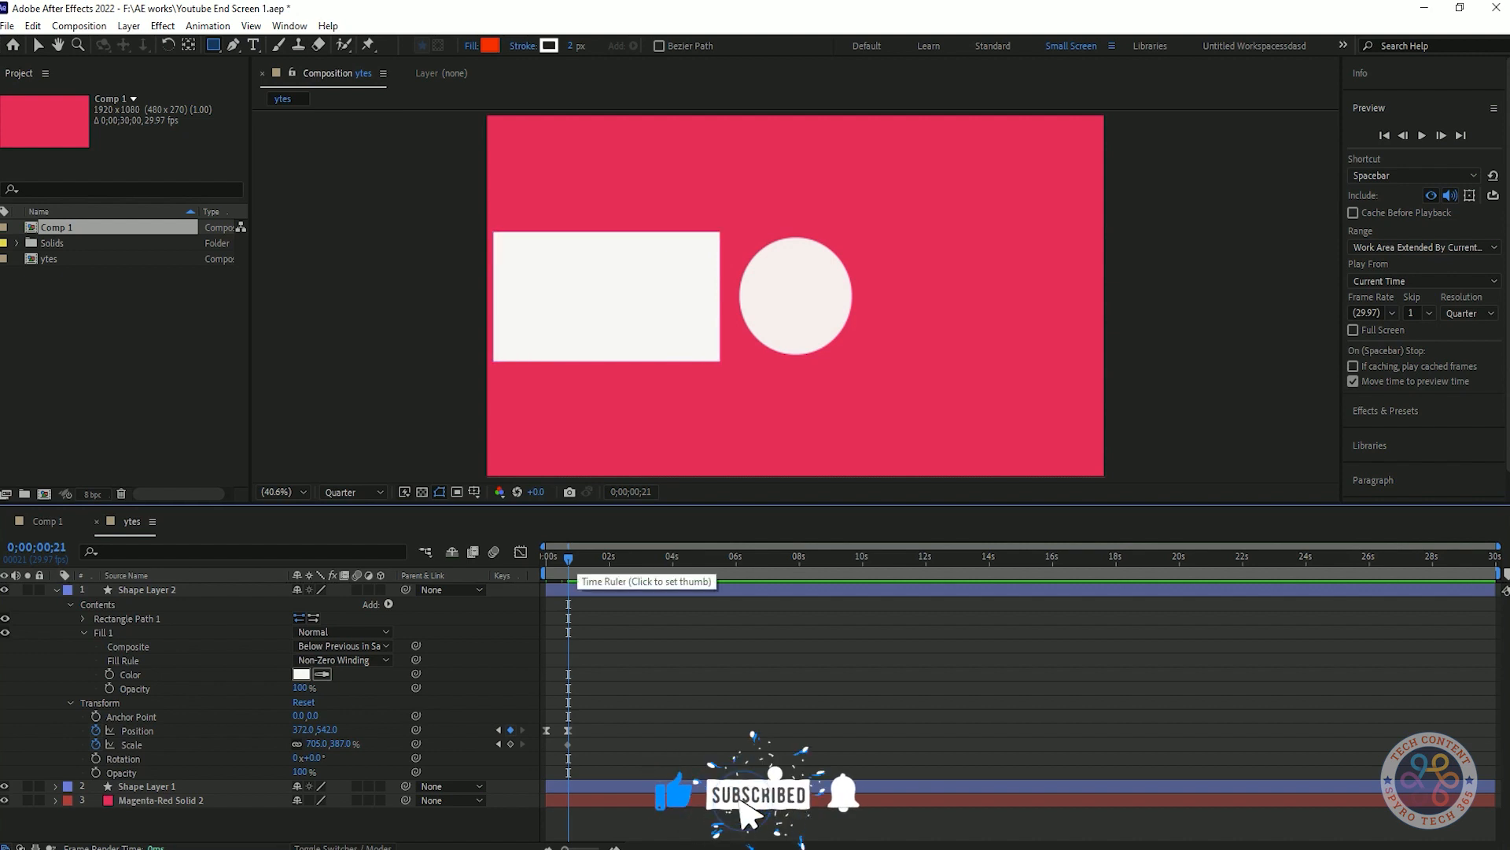
Step: At 0;00;01;01, set the rectangle's scale to 0% and shift its position to 412, 542
left_click(578, 559)
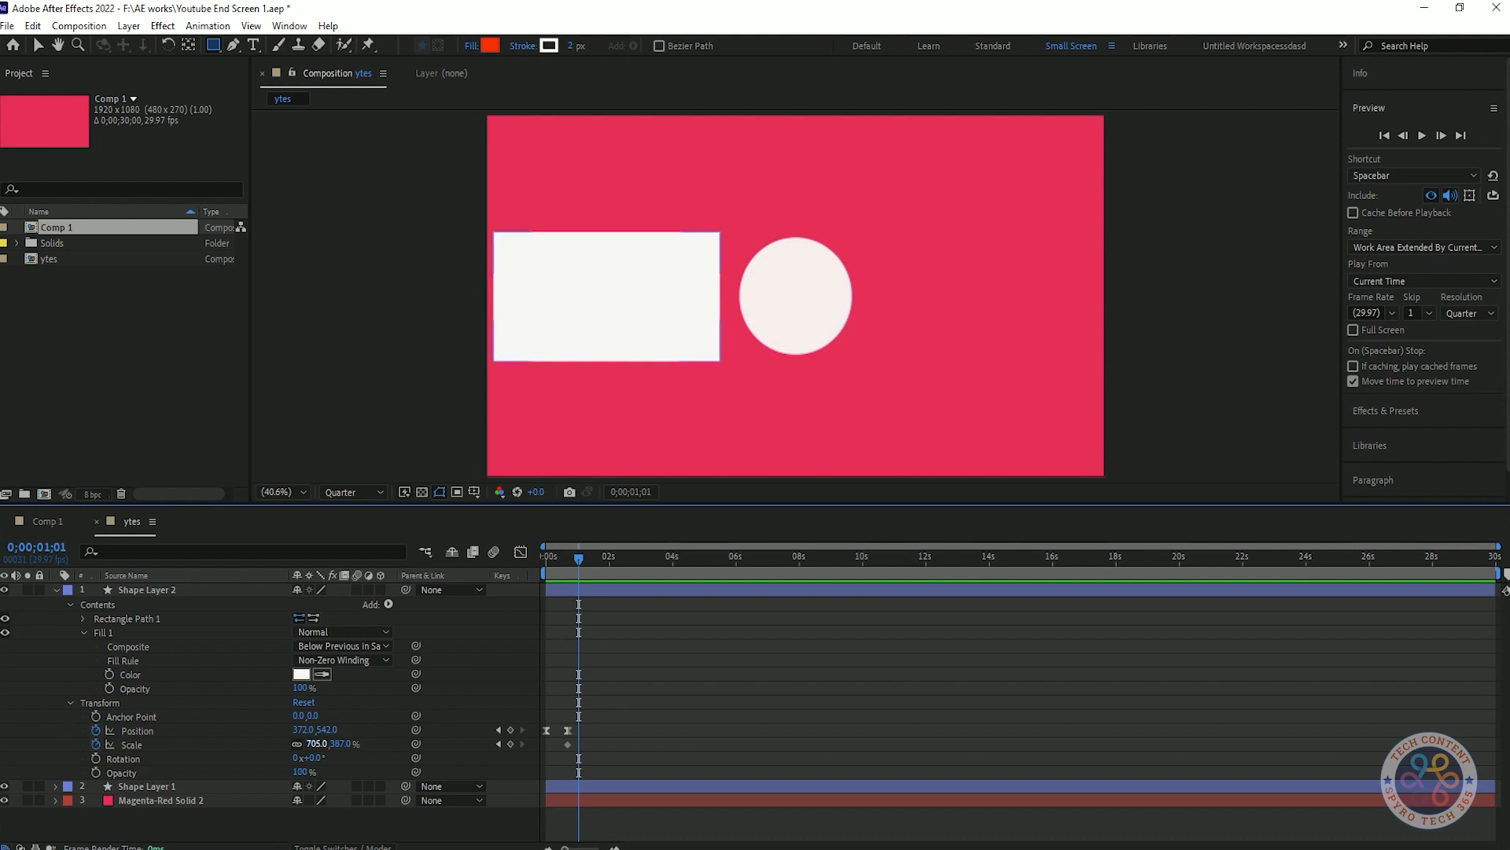
left_click(137, 731)
left_click(318, 745)
left_click(318, 744)
type("0")
key("Return")
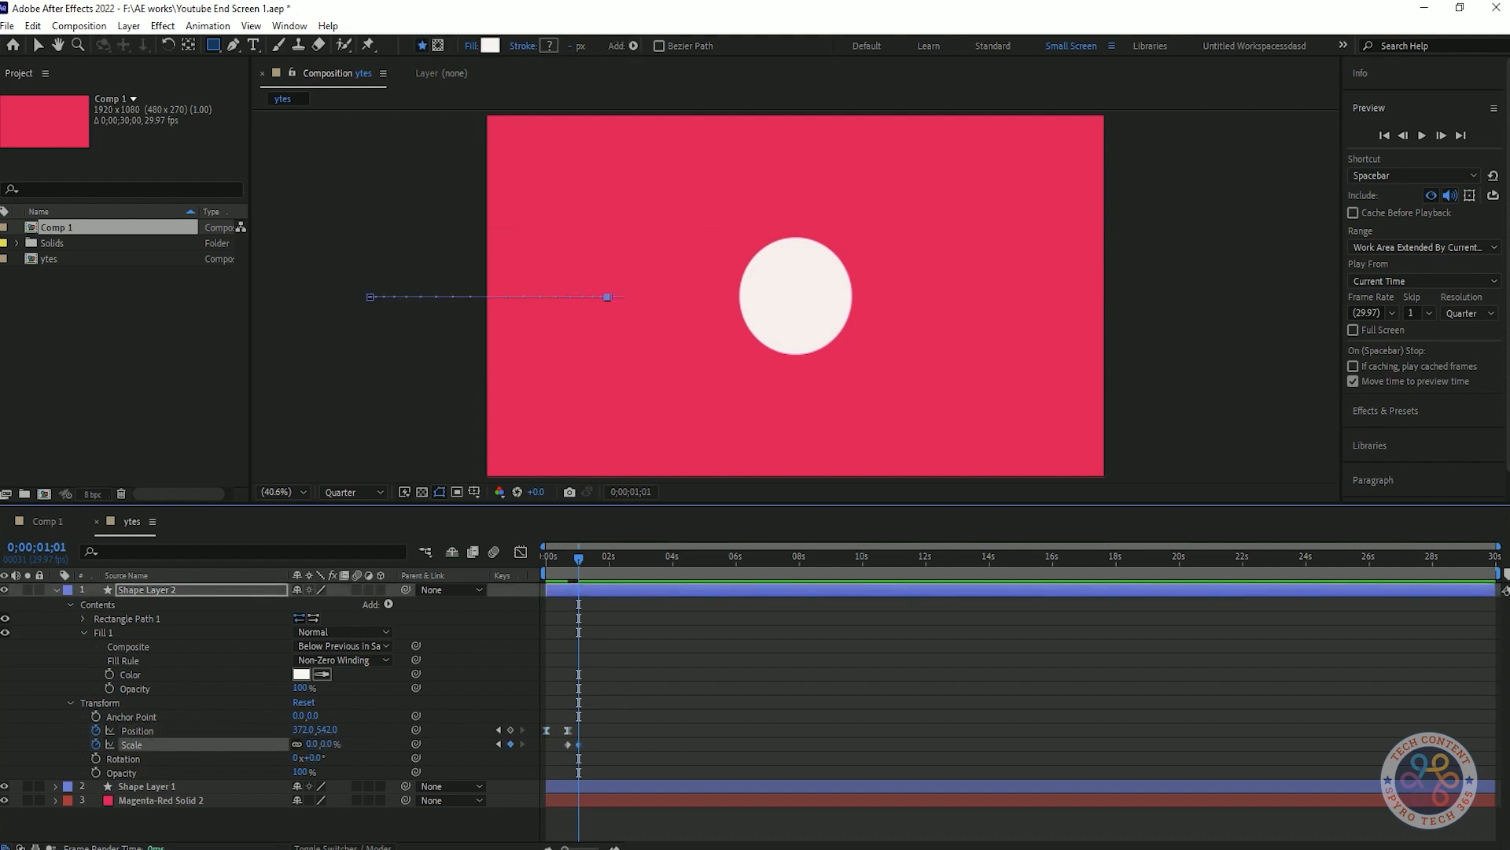
left_click_drag(303, 730, 318, 730)
Step: Add a 0% scale keyframe at 0;00;01;11 and delete the rectangle's position keyframe at 0;00;01;01
key("shift+Page_Down")
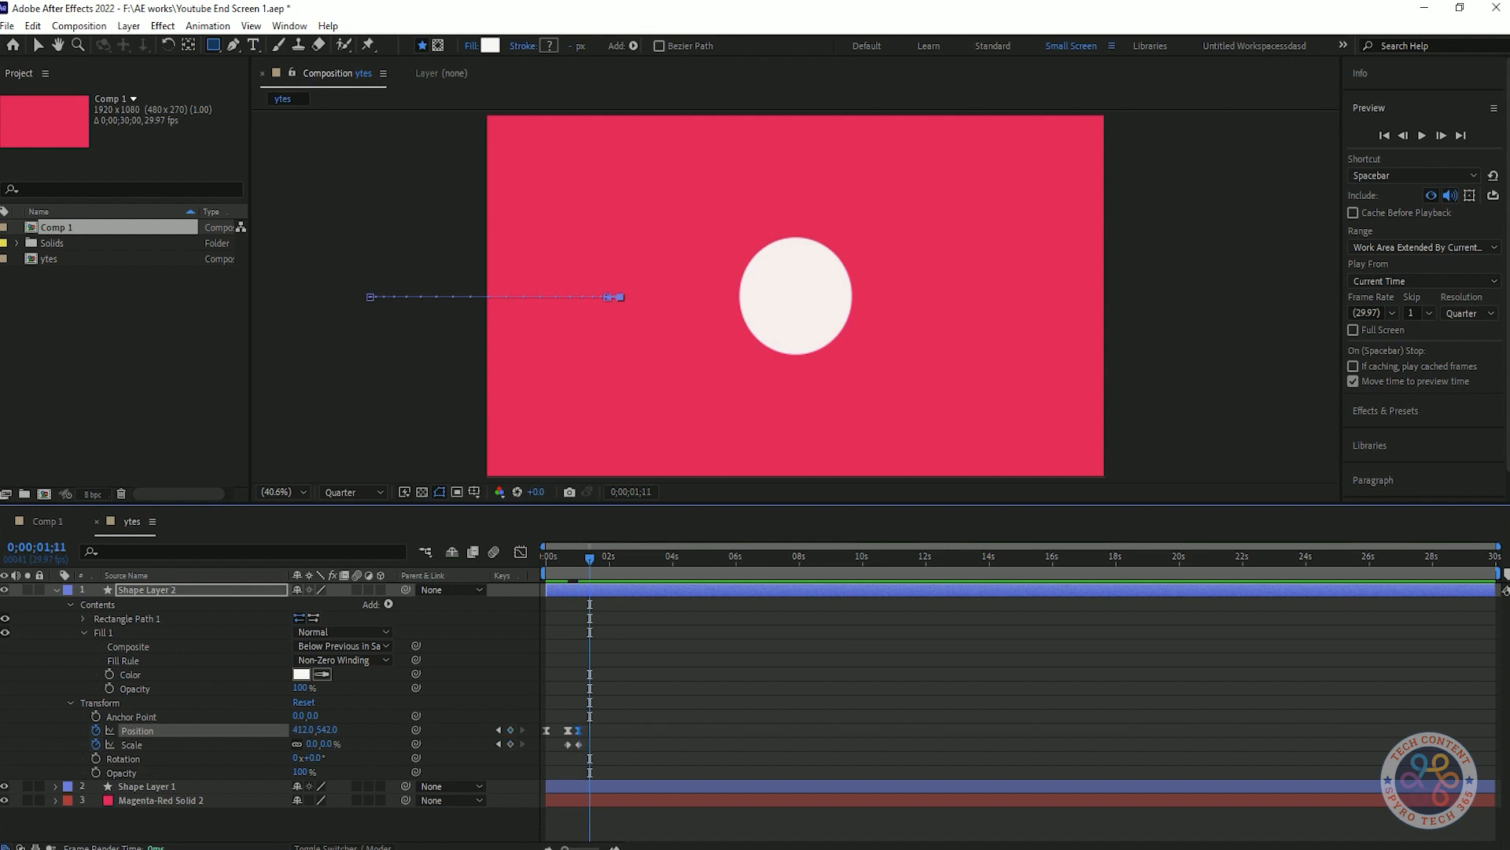
left_click_drag(313, 744, 321, 743)
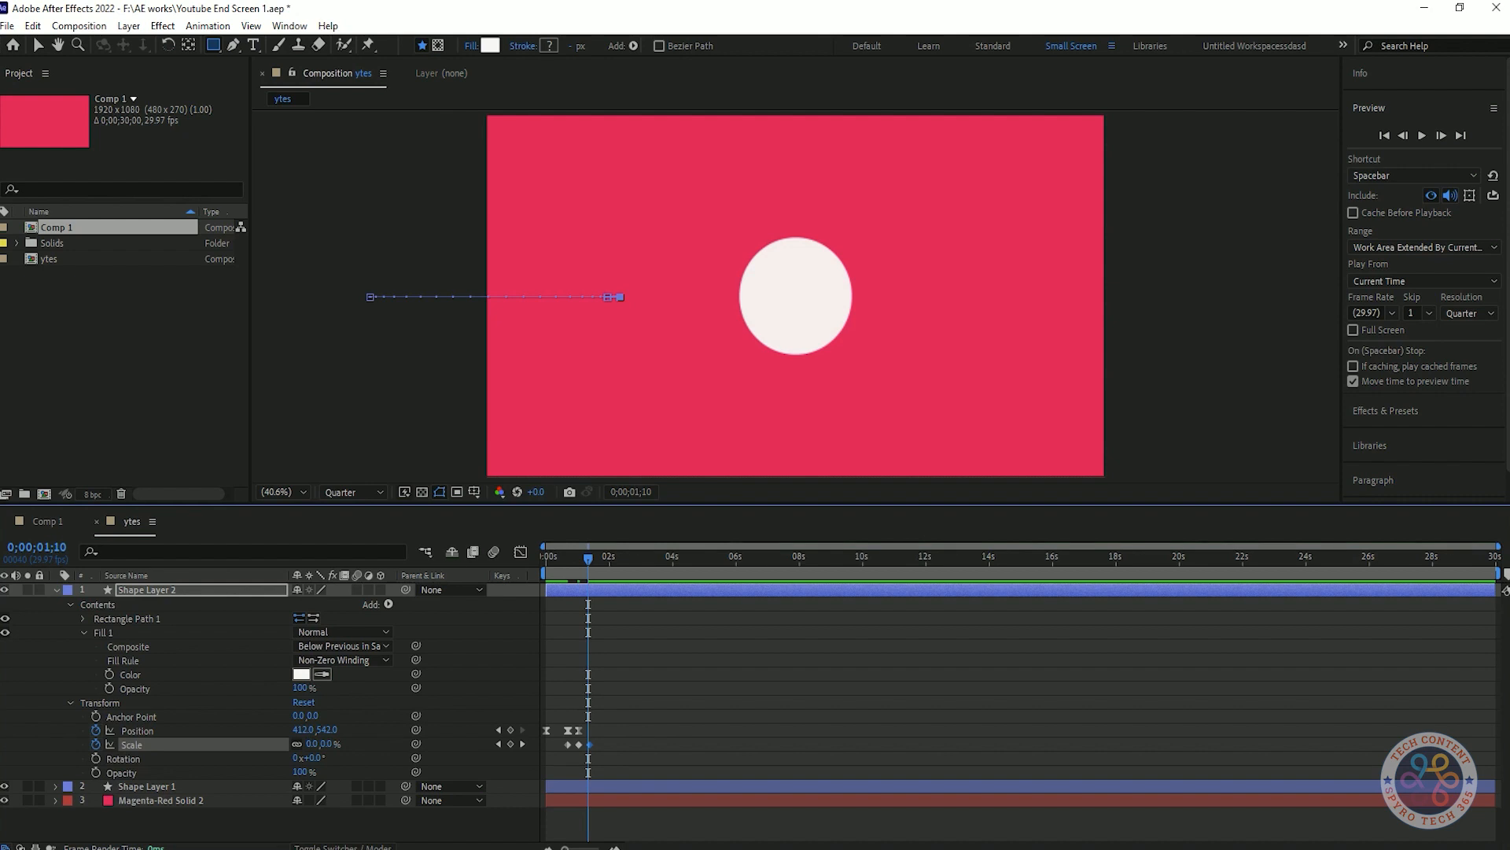
left_click_drag(302, 730, 303, 730)
key("ctrl+z")
mouse_move(588, 558)
left_mouse_down()
mouse_move(562, 558)
mouse_move(588, 558)
left_mouse_up()
left_click(578, 731)
key("Delete")
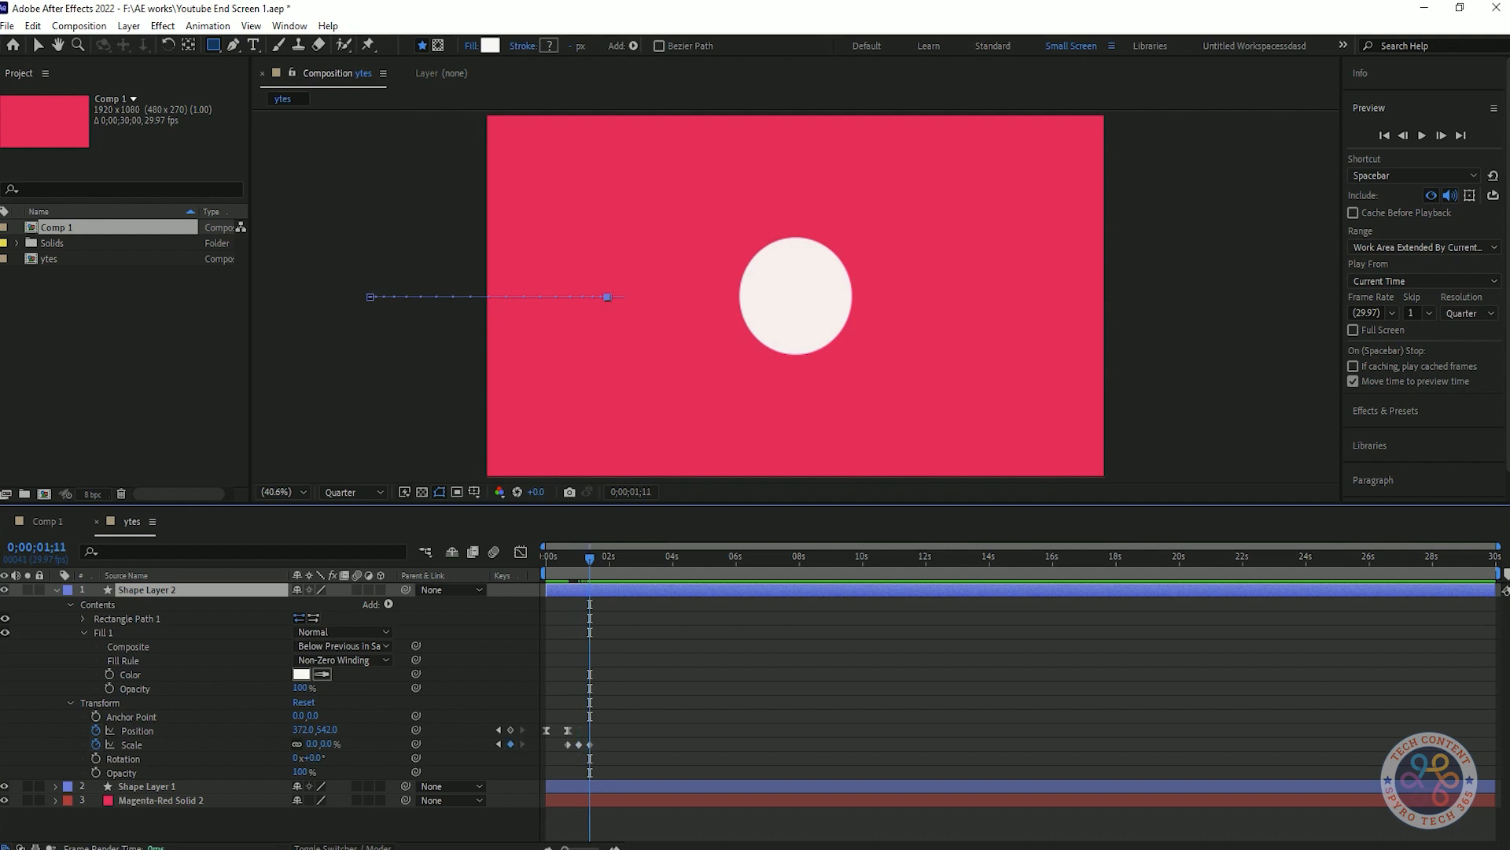
Step: Try shifting the rectangle's position to 392, 542 at 0;00;01;01
key("j")
key("equal")
key("equal")
key("equal")
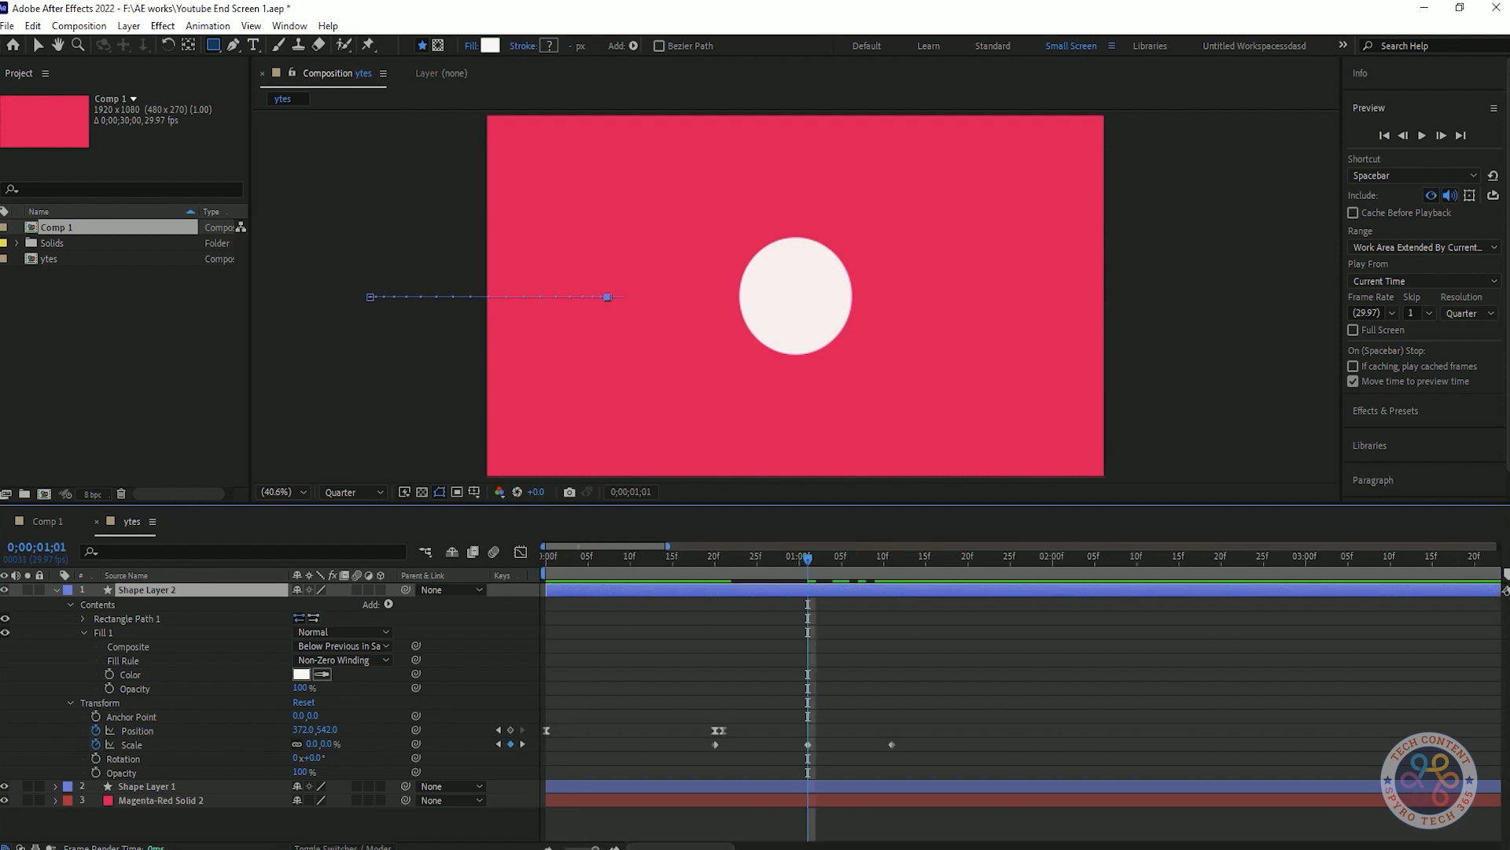
key("KP_Add")
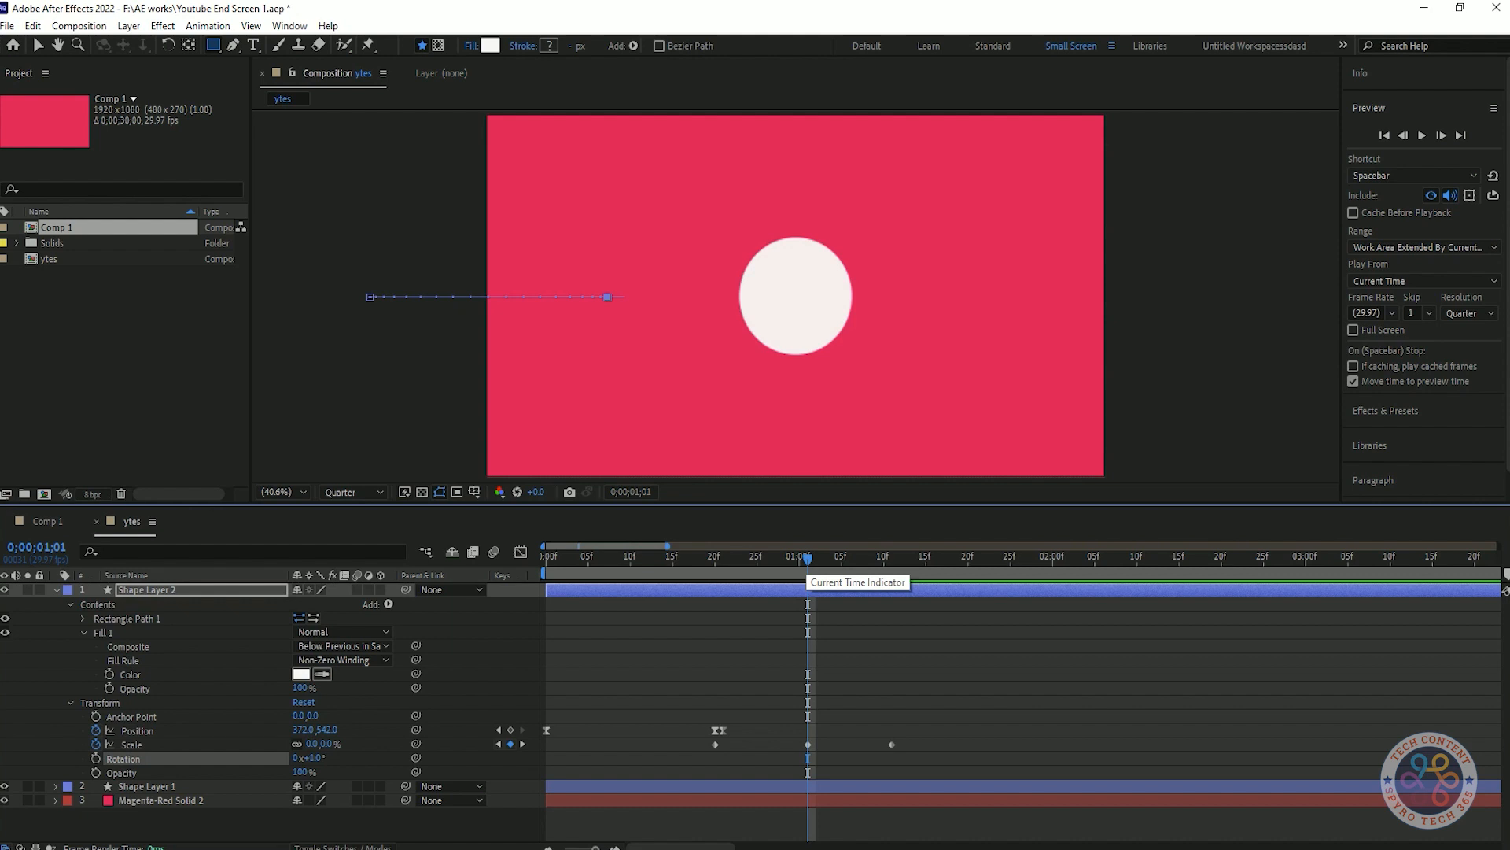
key("KP_Subtract")
key("shift+Right")
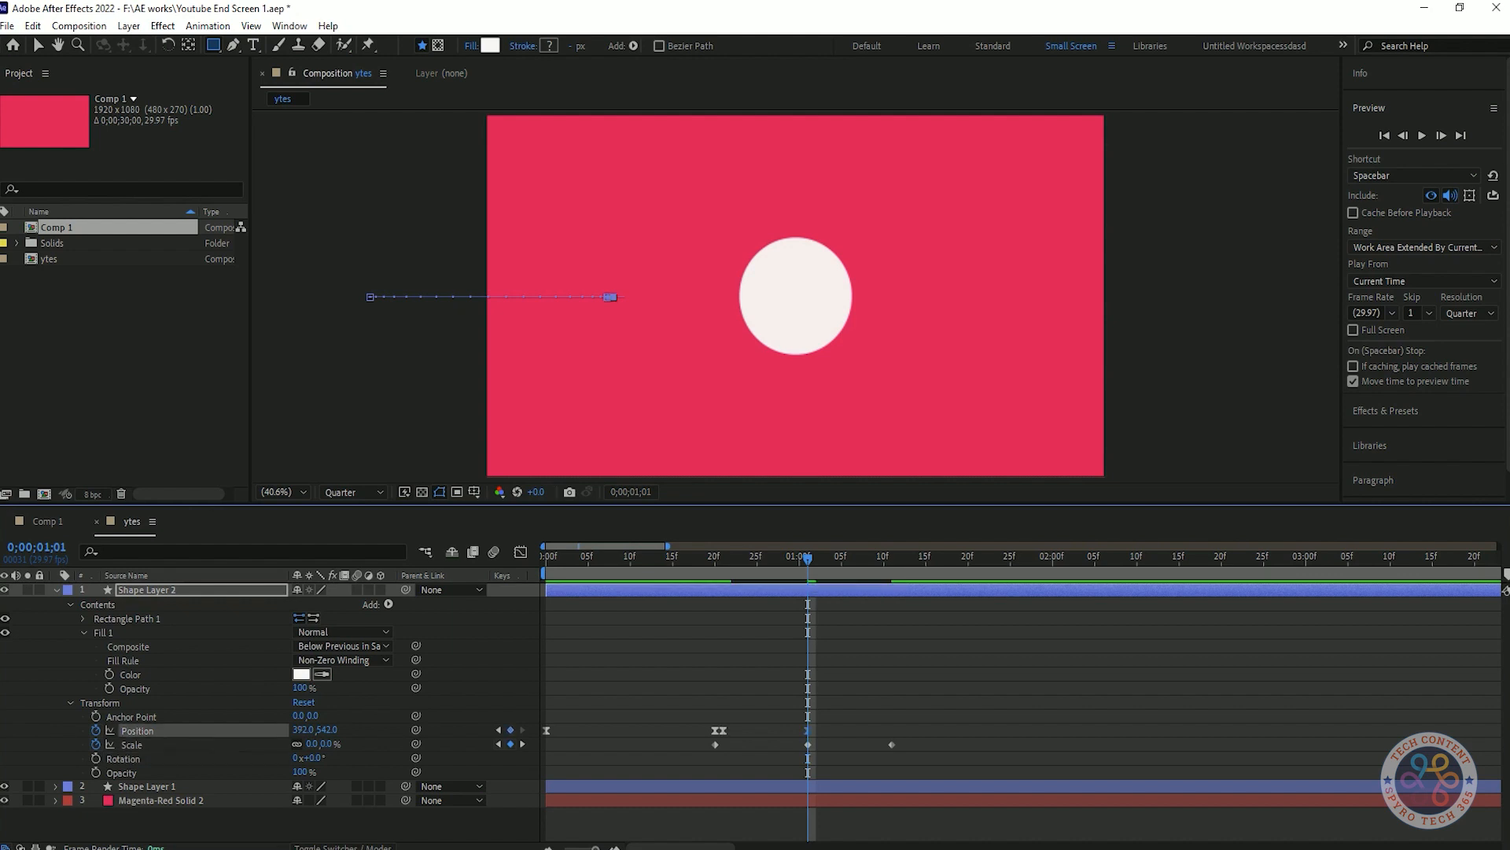
Step: Undo the recent position changes, including the stray position keyframe at 0;00;00;21
key("ctrl+z")
key("ctrl+z")
key("ctrl+z")
key("ctrl+z")
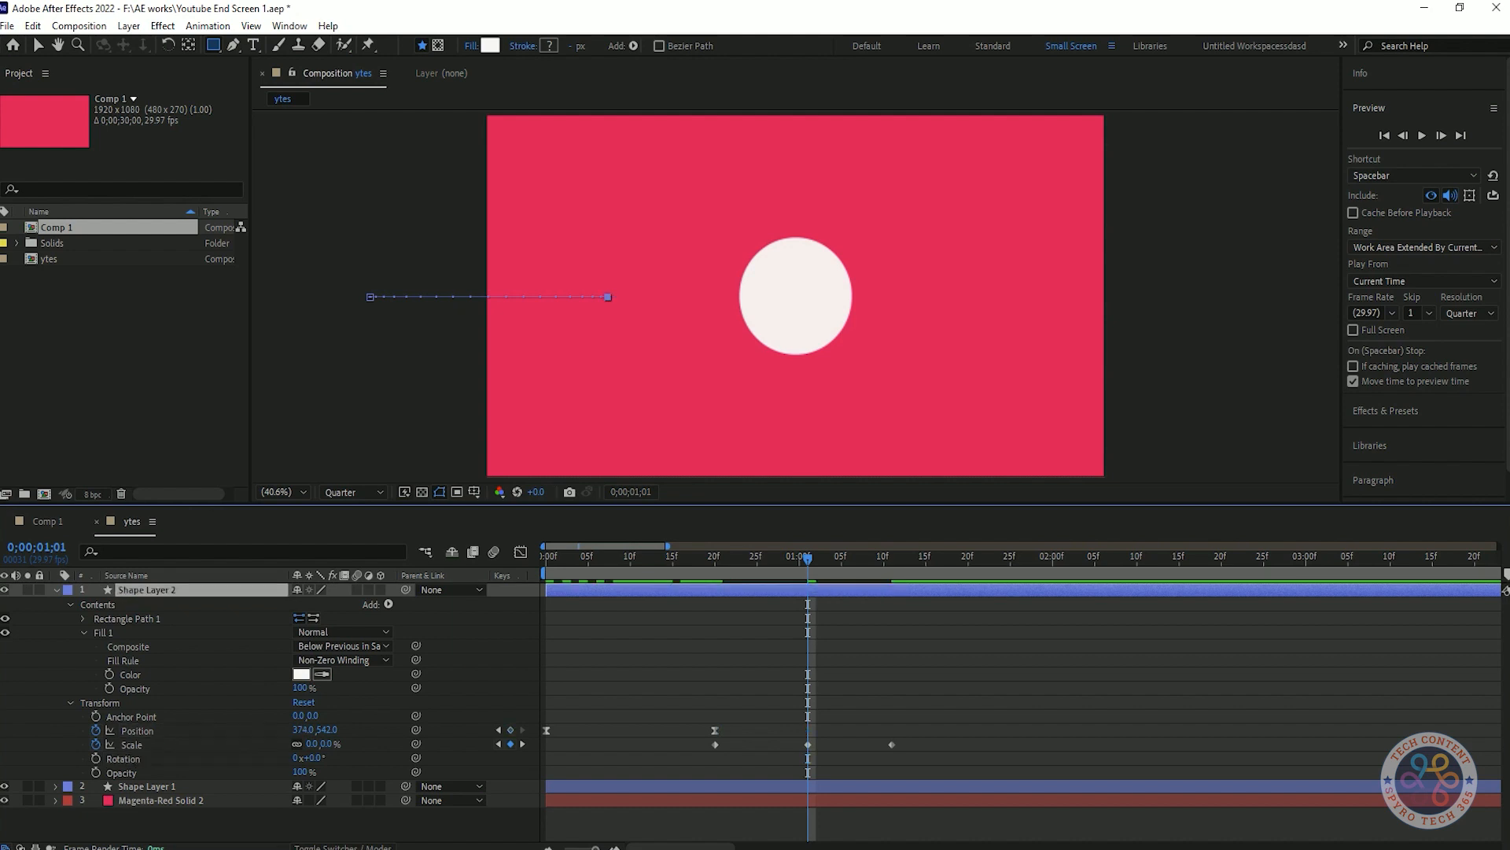
Step: Move the rectangle's last scale keyframe from 0;00;01;11 to 0;00;01;05
key("Page_Down")
key("Page_Down")
key("Page_Down")
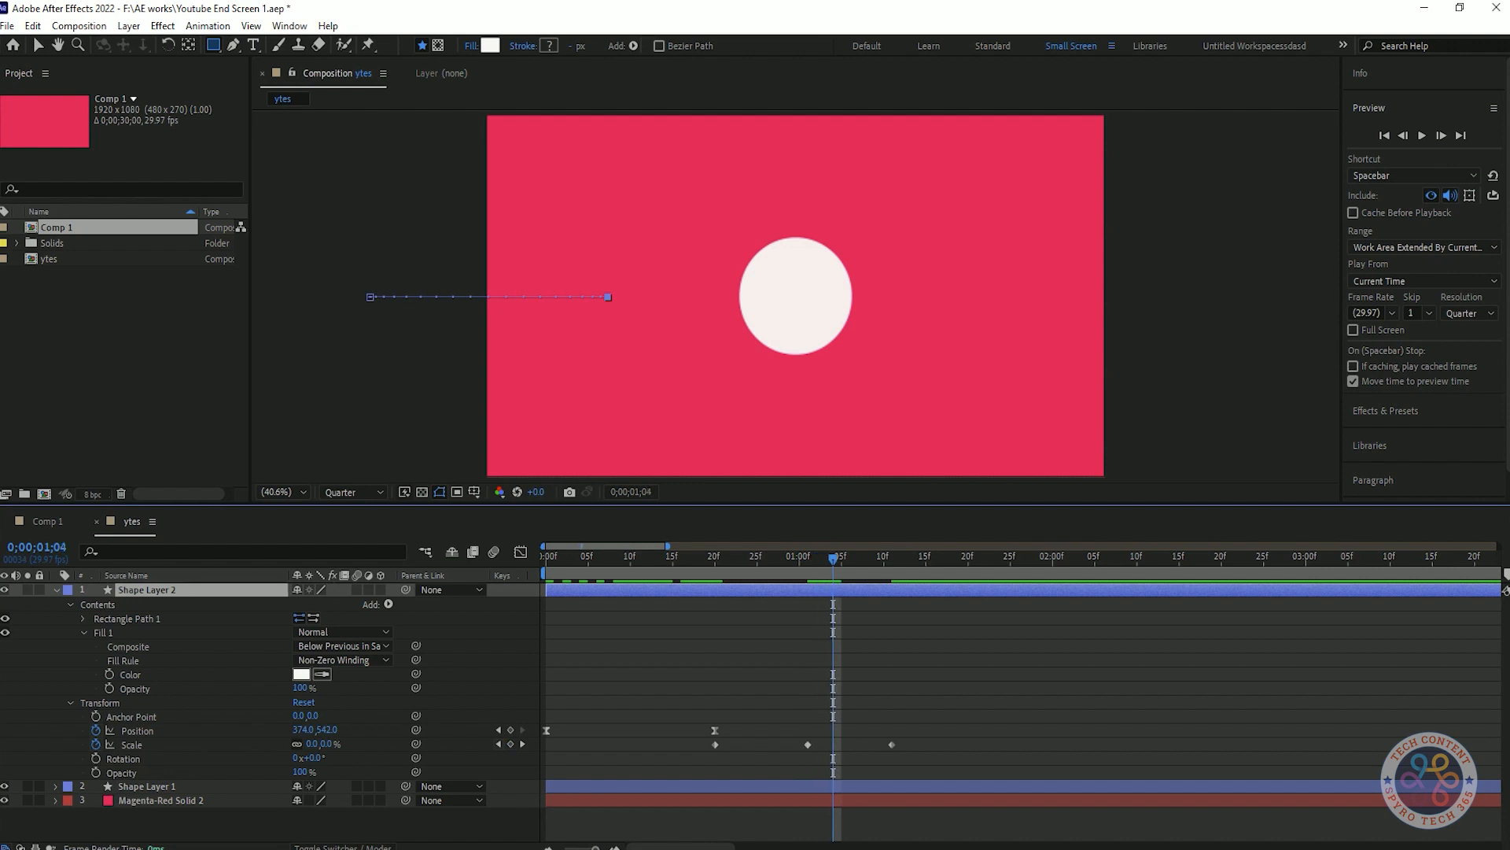
key("Page_Down")
left_click_drag(892, 745, 842, 745)
key("Page_Up")
key("Page_Up")
key("Page_Up")
key("Page_Up")
key("Page_Down")
key("Page_Down")
key("Page_Down")
key("Page_Down")
Step: Copy the rectangle's 705 by 387% scale keyframe at 0;00;00;20 and paste it at 0;00;01;05
left_click(715, 744)
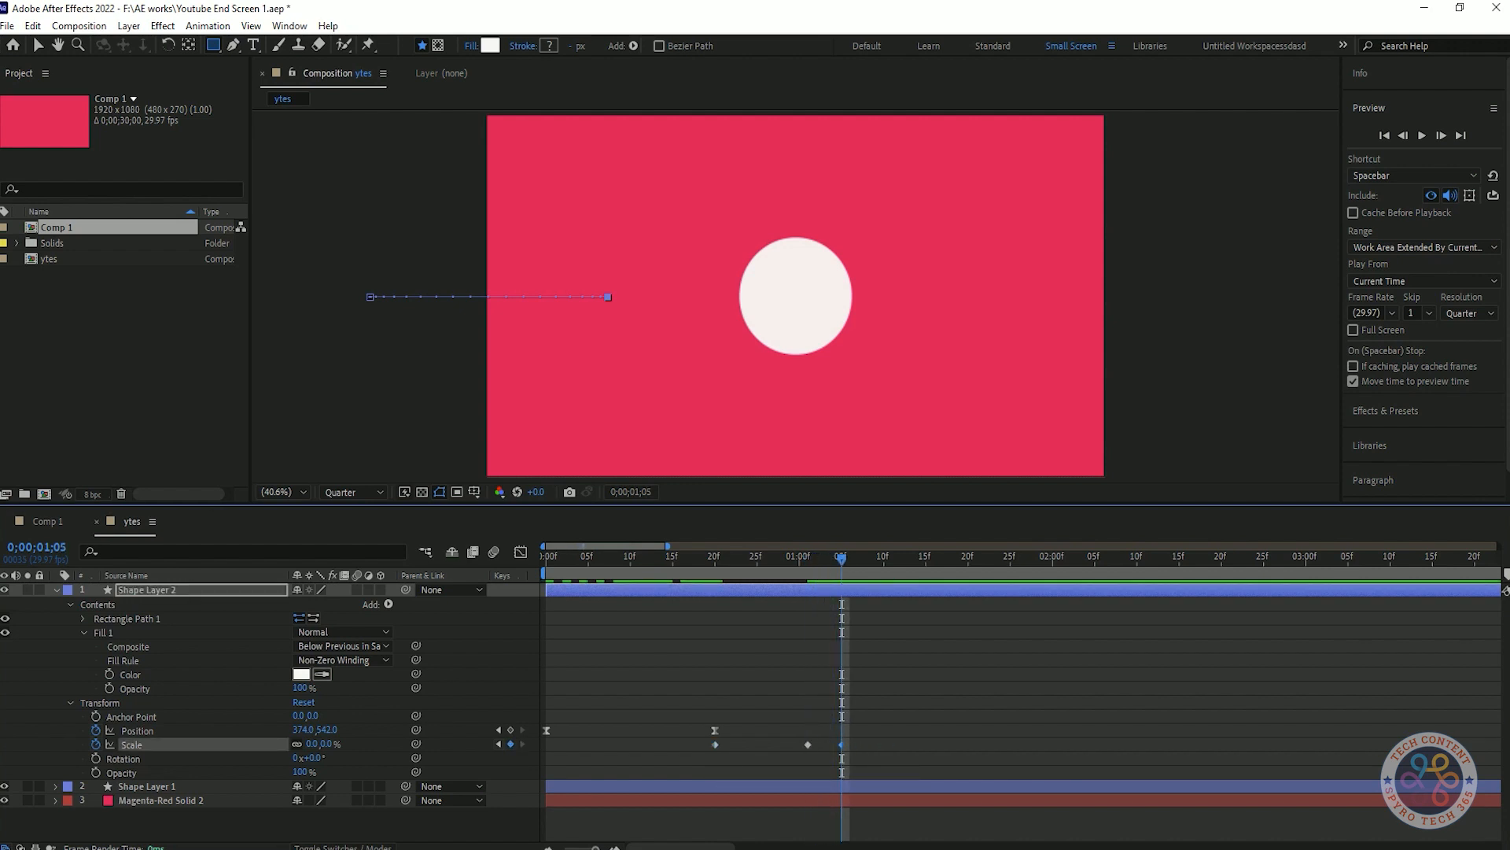
key("ctrl+c")
key("ctrl+v")
Step: Move the rectangle's last two scale keyframes earlier, to 0;00;00;25 and 0;00;00;29
left_click_drag(842, 558, 808, 557)
left_click_drag(903, 742, 765, 744)
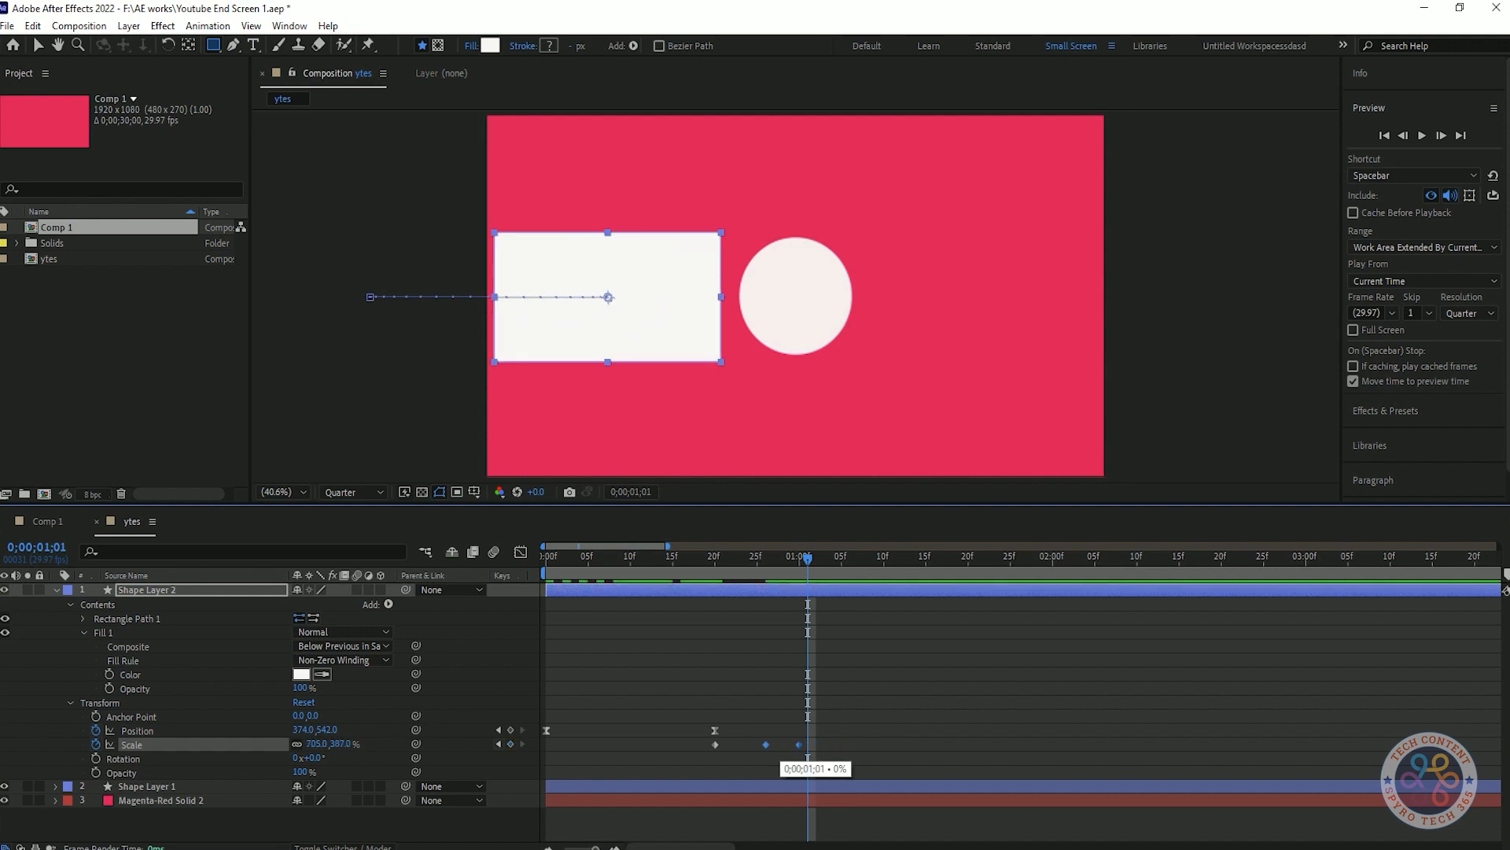
mouse_move(808, 558)
left_mouse_down()
mouse_move(715, 558)
mouse_move(799, 556)
left_mouse_up()
left_click_drag(766, 744, 758, 744)
left_click_drag(709, 557, 790, 557)
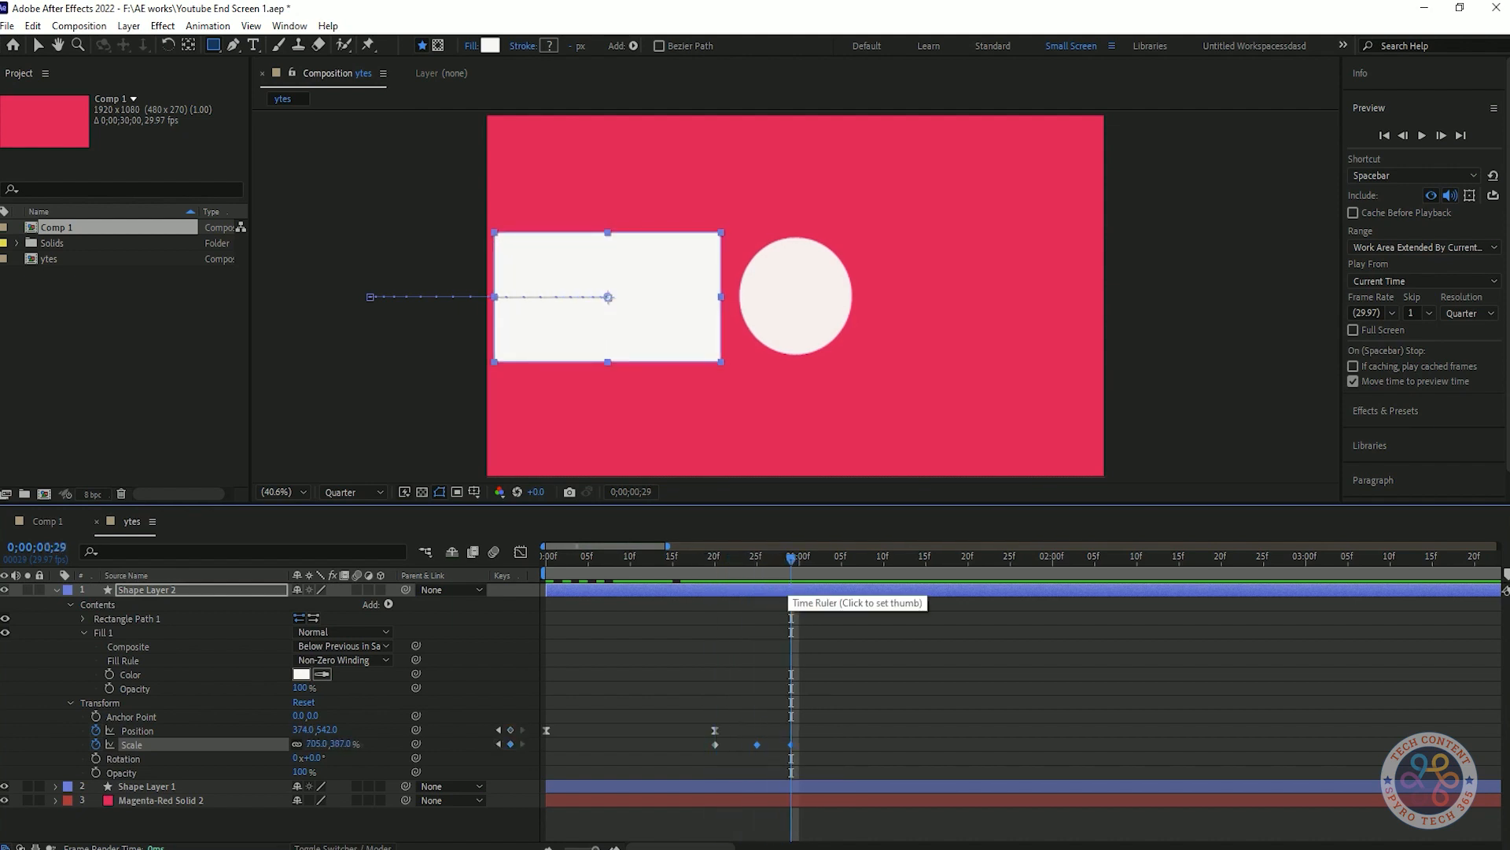
Step: Apply Easy Ease to all three of the rectangle's scale keyframes and preview the animation
left_click_drag(867, 762, 706, 738)
right_click(757, 743)
mouse_move(850, 728)
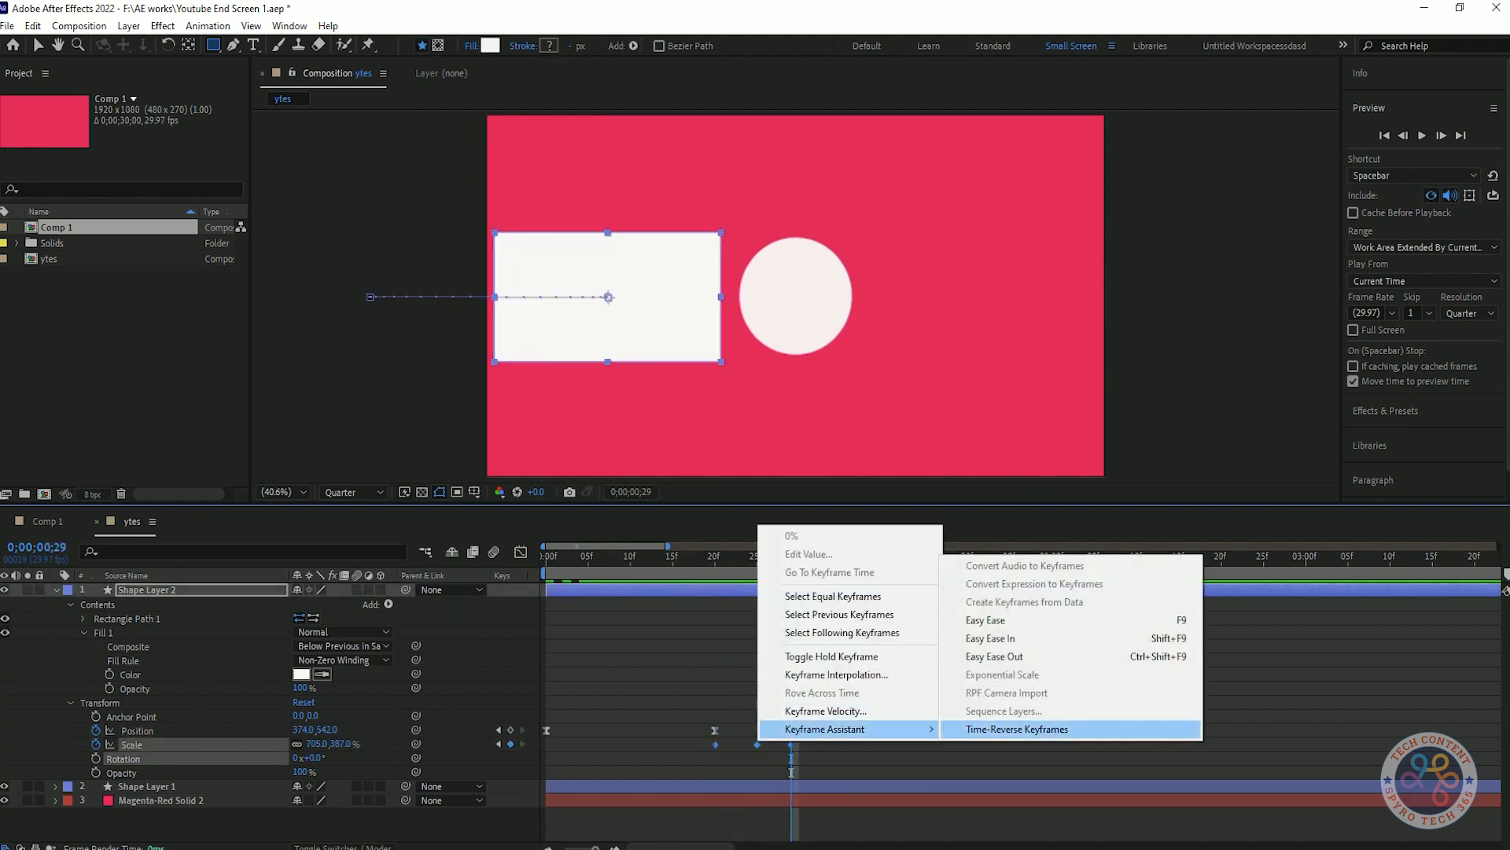
left_click(985, 620)
key("space")
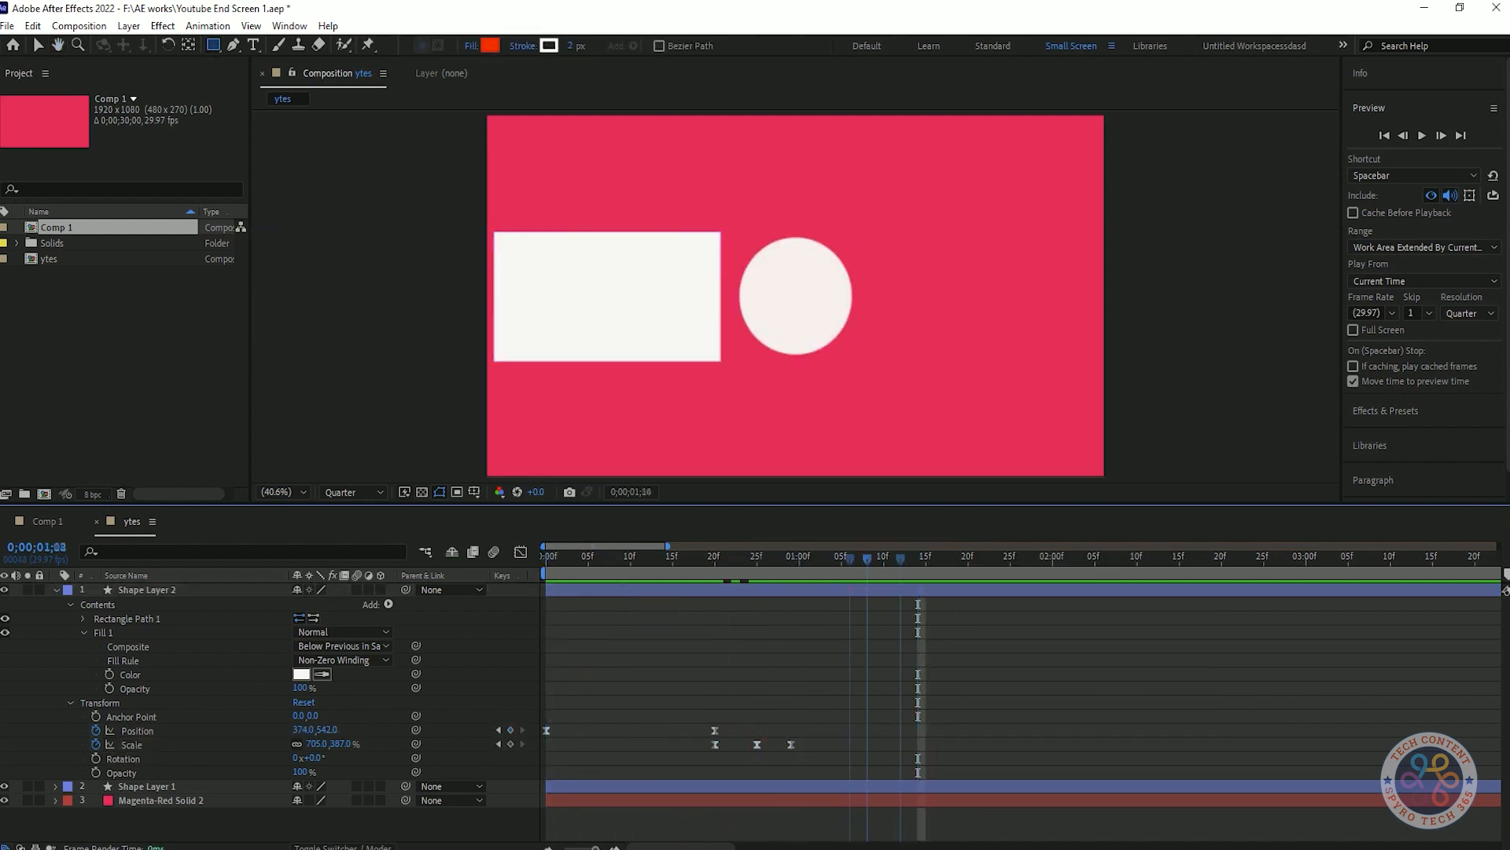
key("space")
Step: Move the rectangle's last two scale keyframes to 0;00;00;27 and 0;00;01;03, preview, and collapse the layer's properties
left_click_drag(766, 744, 801, 758)
left_click_drag(807, 744, 824, 745)
left_click_drag(799, 558, 597, 558)
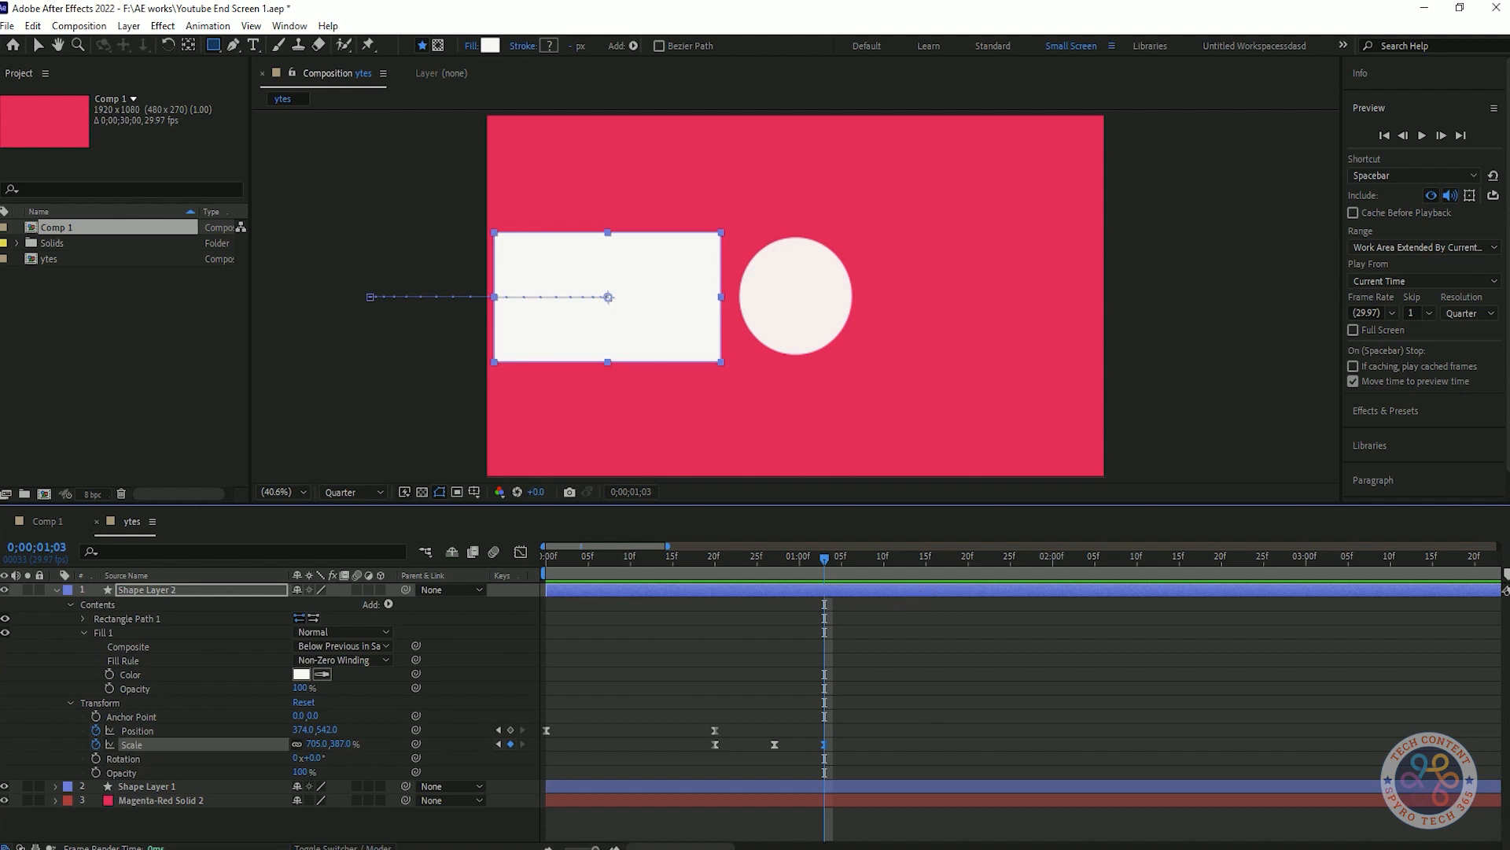
key("space")
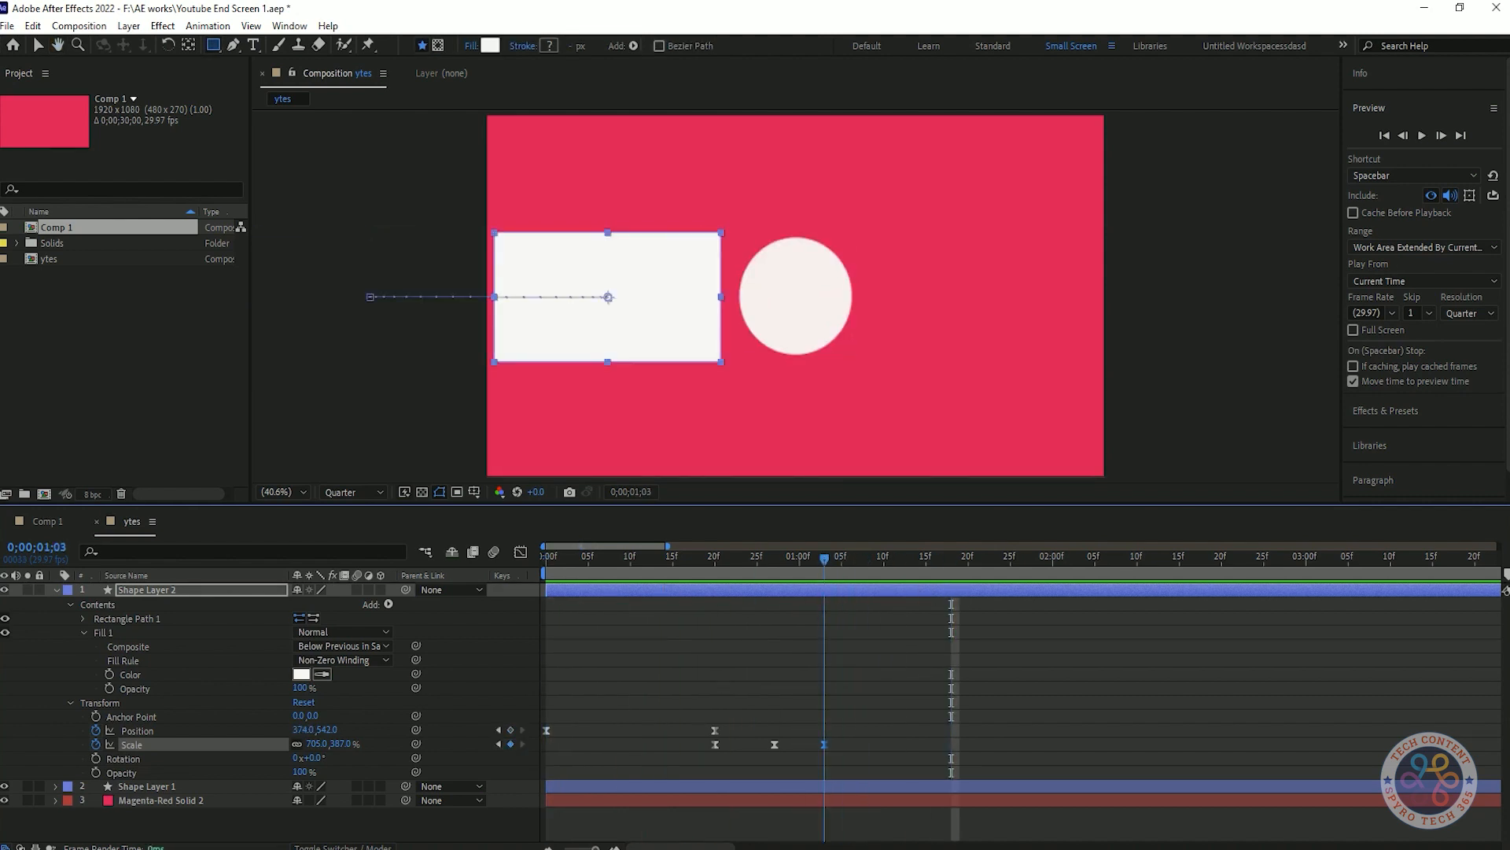
key("u")
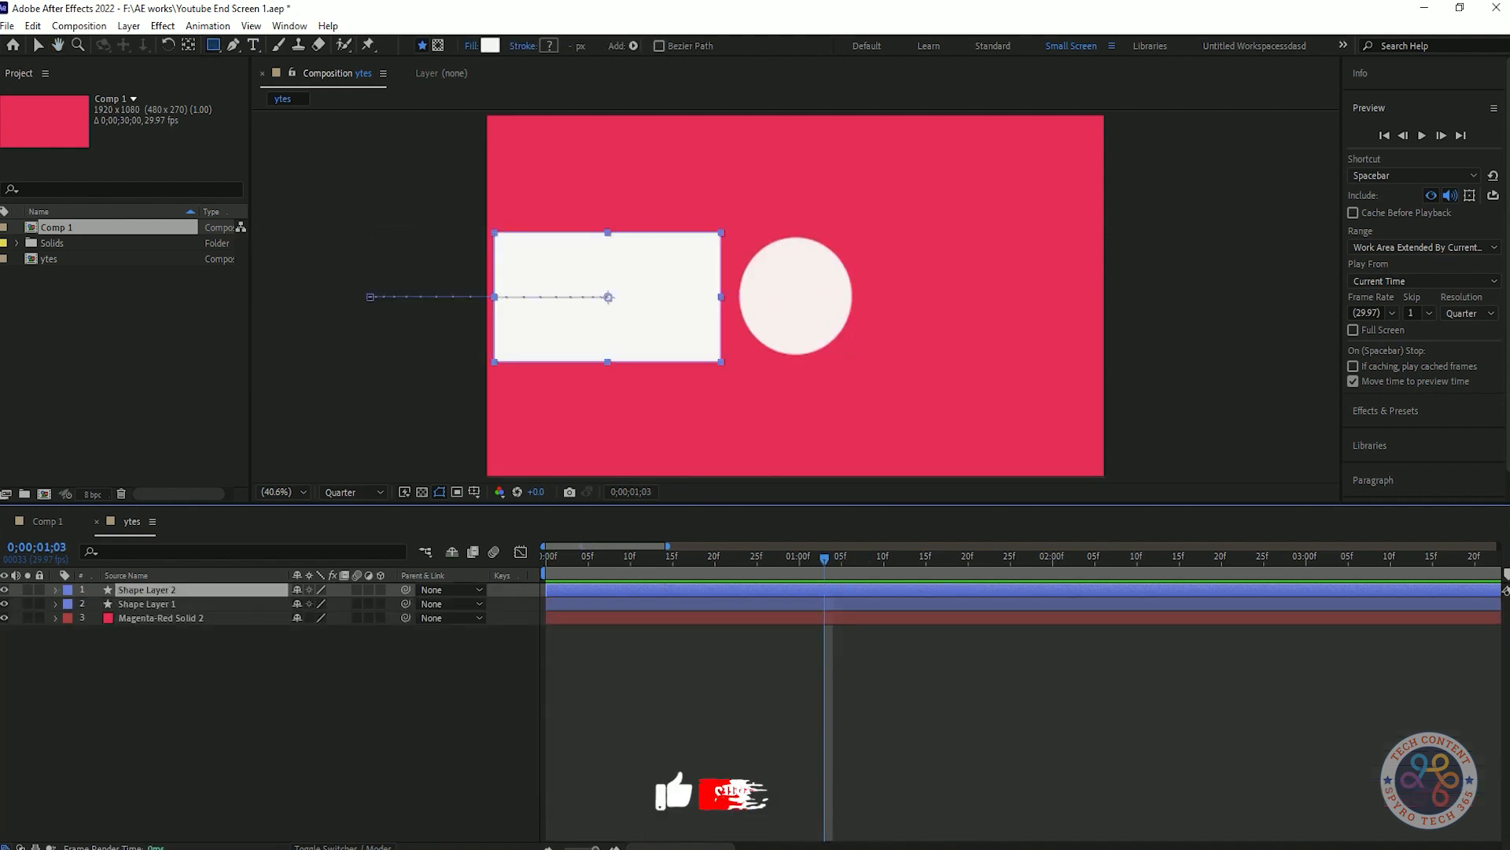
Step: Duplicate the rectangle layer and set the copy's position keyframe at 0;00;00;20 to 1540, 542
key("ctrl+d")
left_click(55, 589)
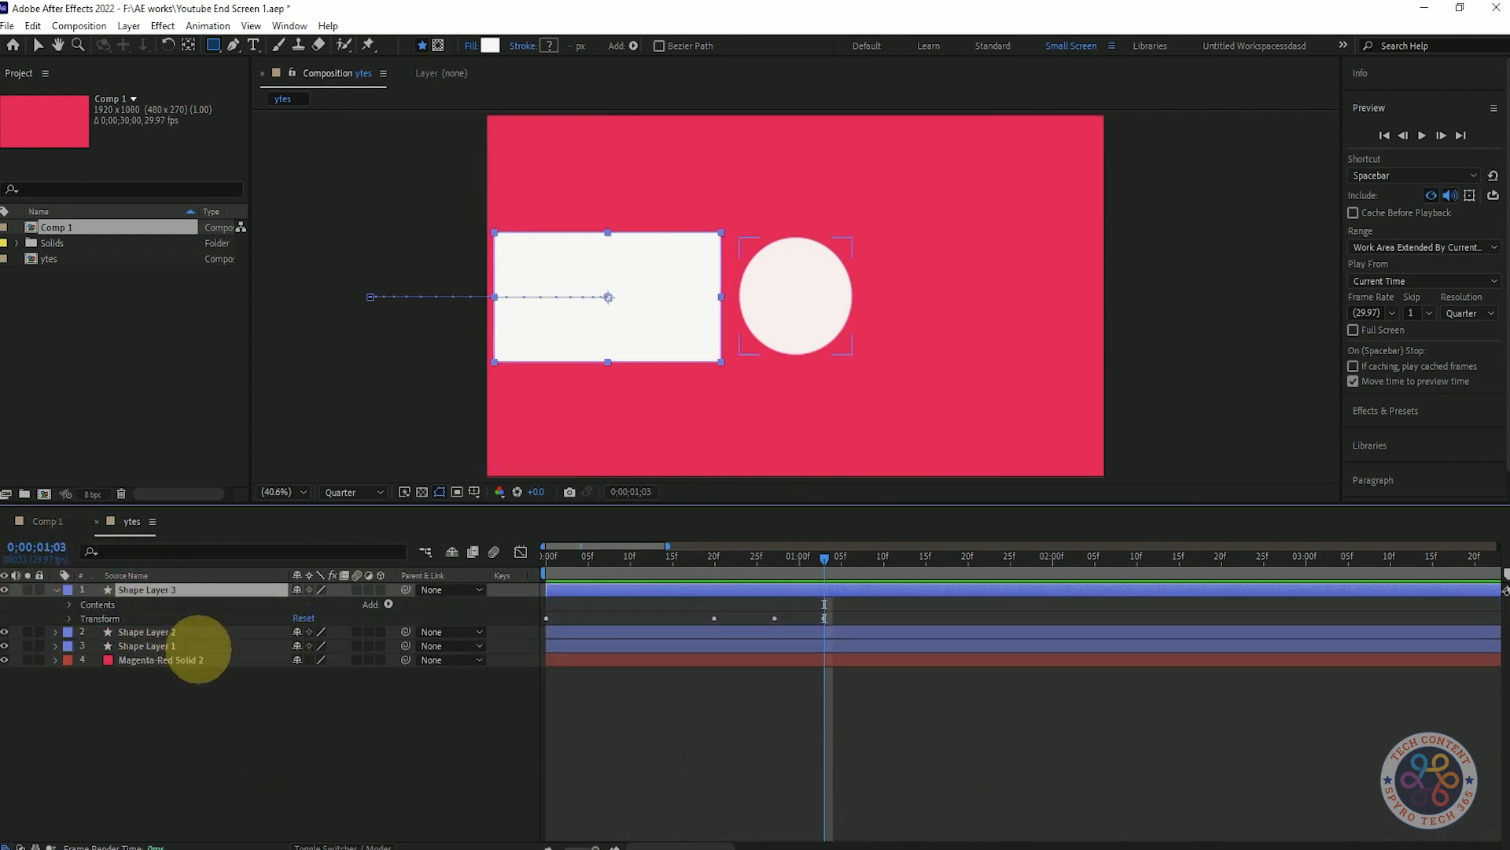
left_click(70, 619)
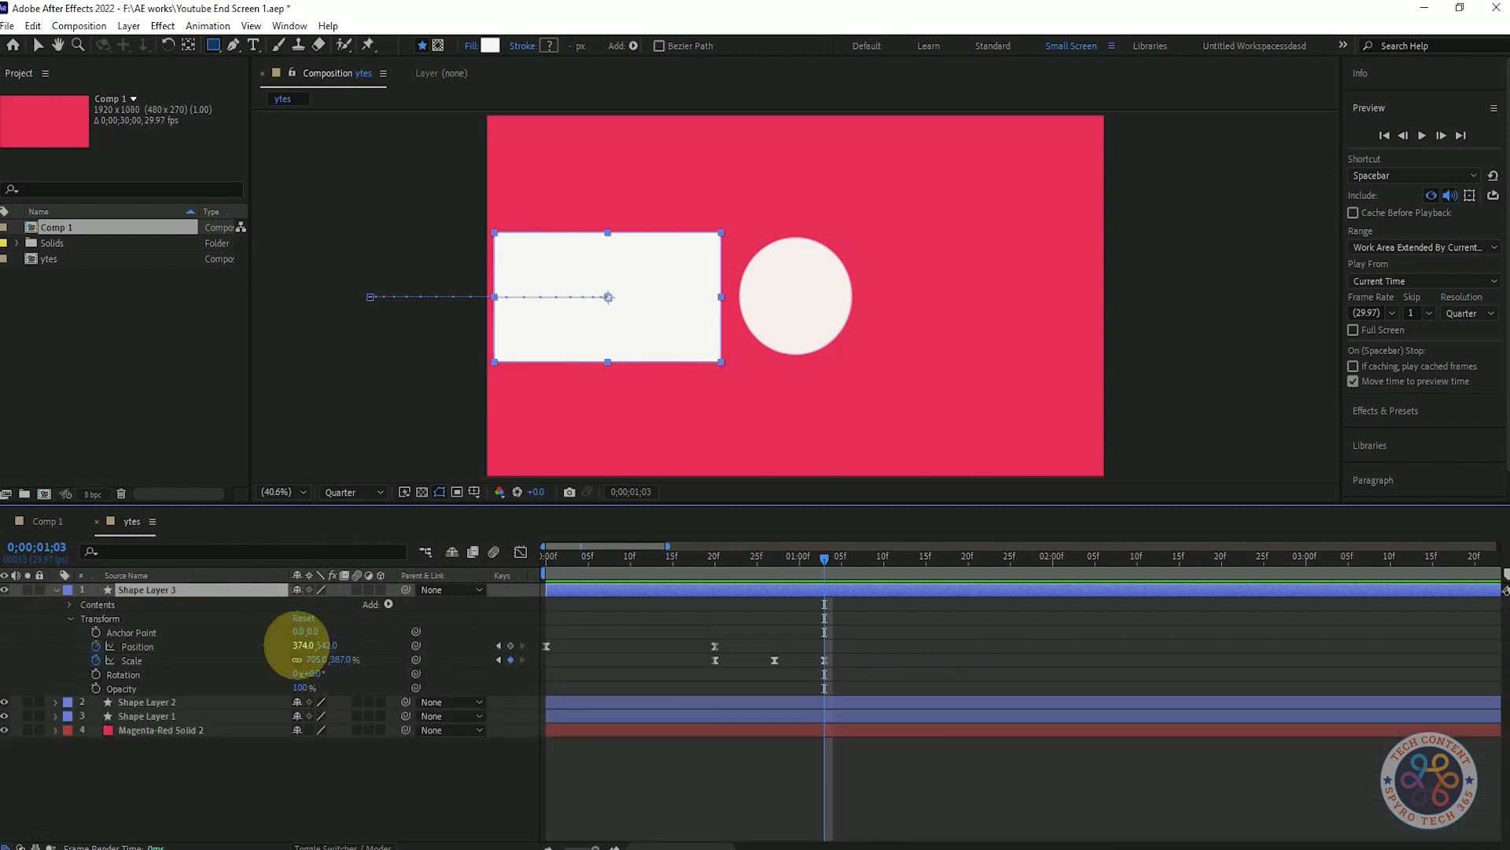
left_click(498, 645)
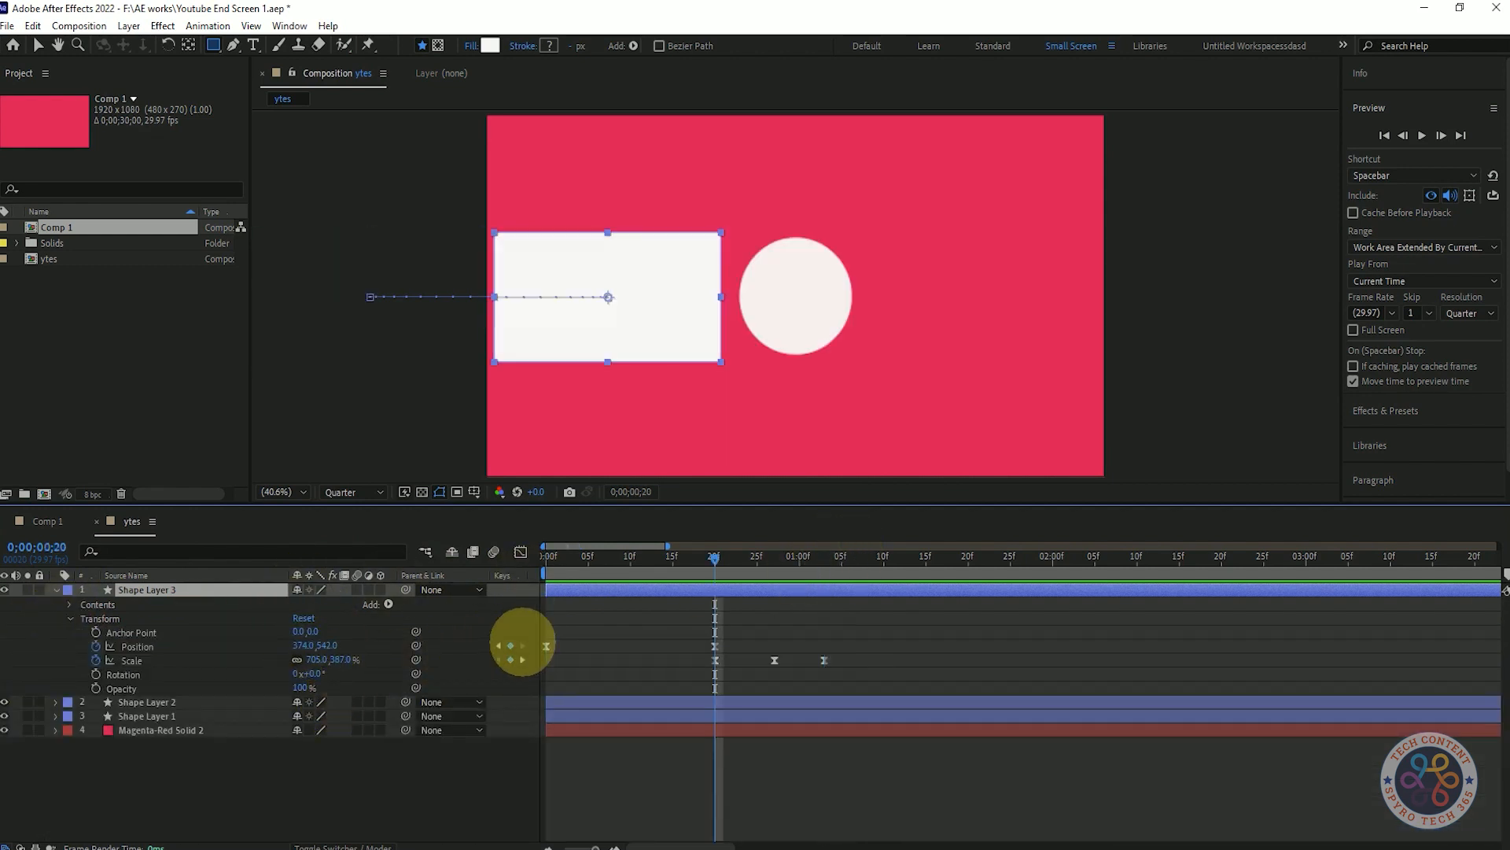
left_click_drag(303, 646, 1110, 543)
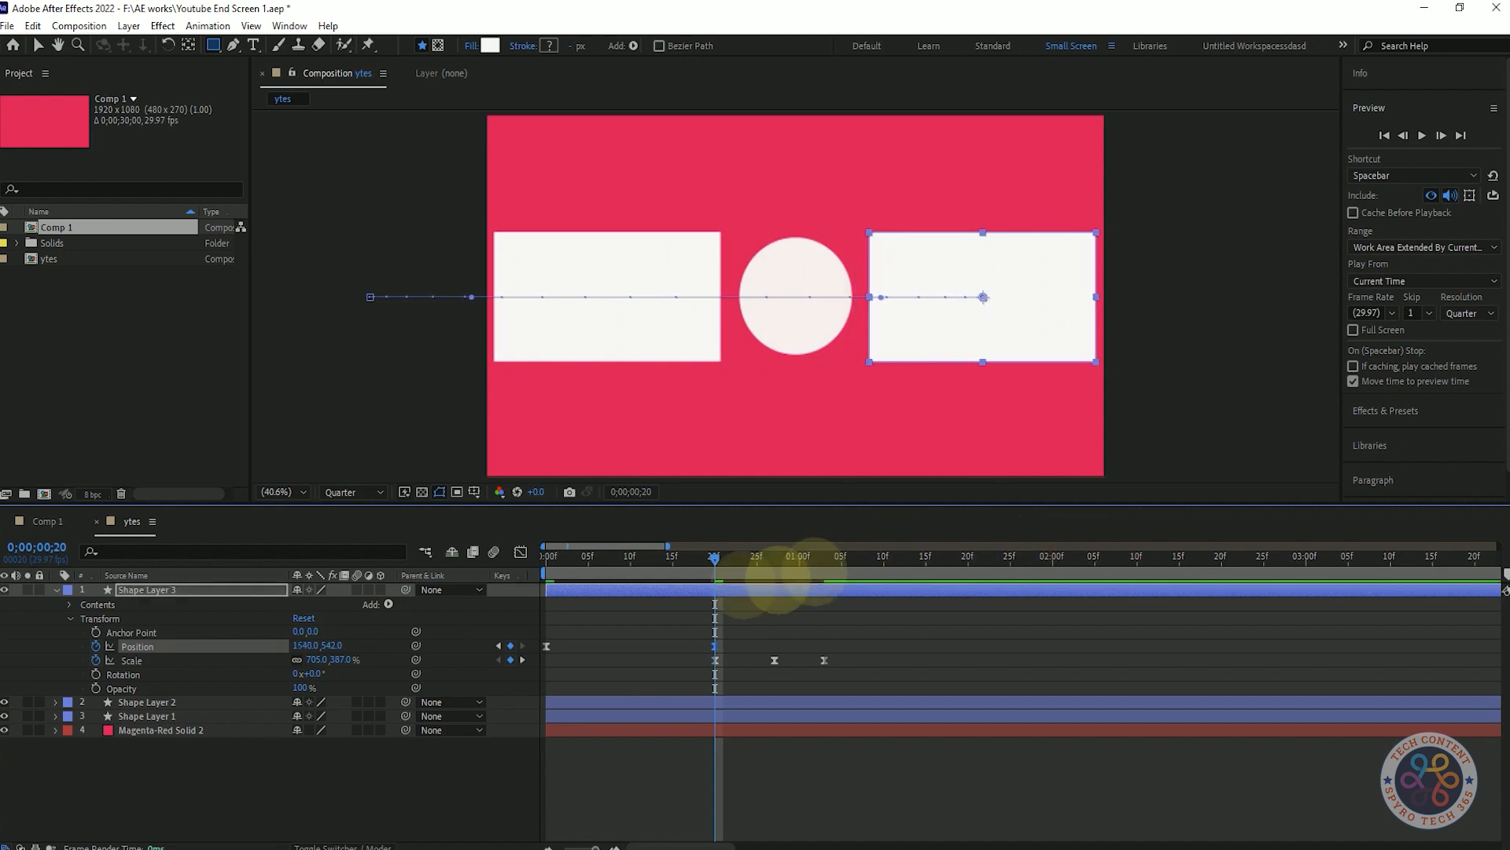
Step: Set the duplicate rectangle's position at 0;00;00;00 to 2279, 542, beyond the right edge of the frame, and preview the slide-in
left_click(545, 554)
left_click_drag(303, 646, 855, 435)
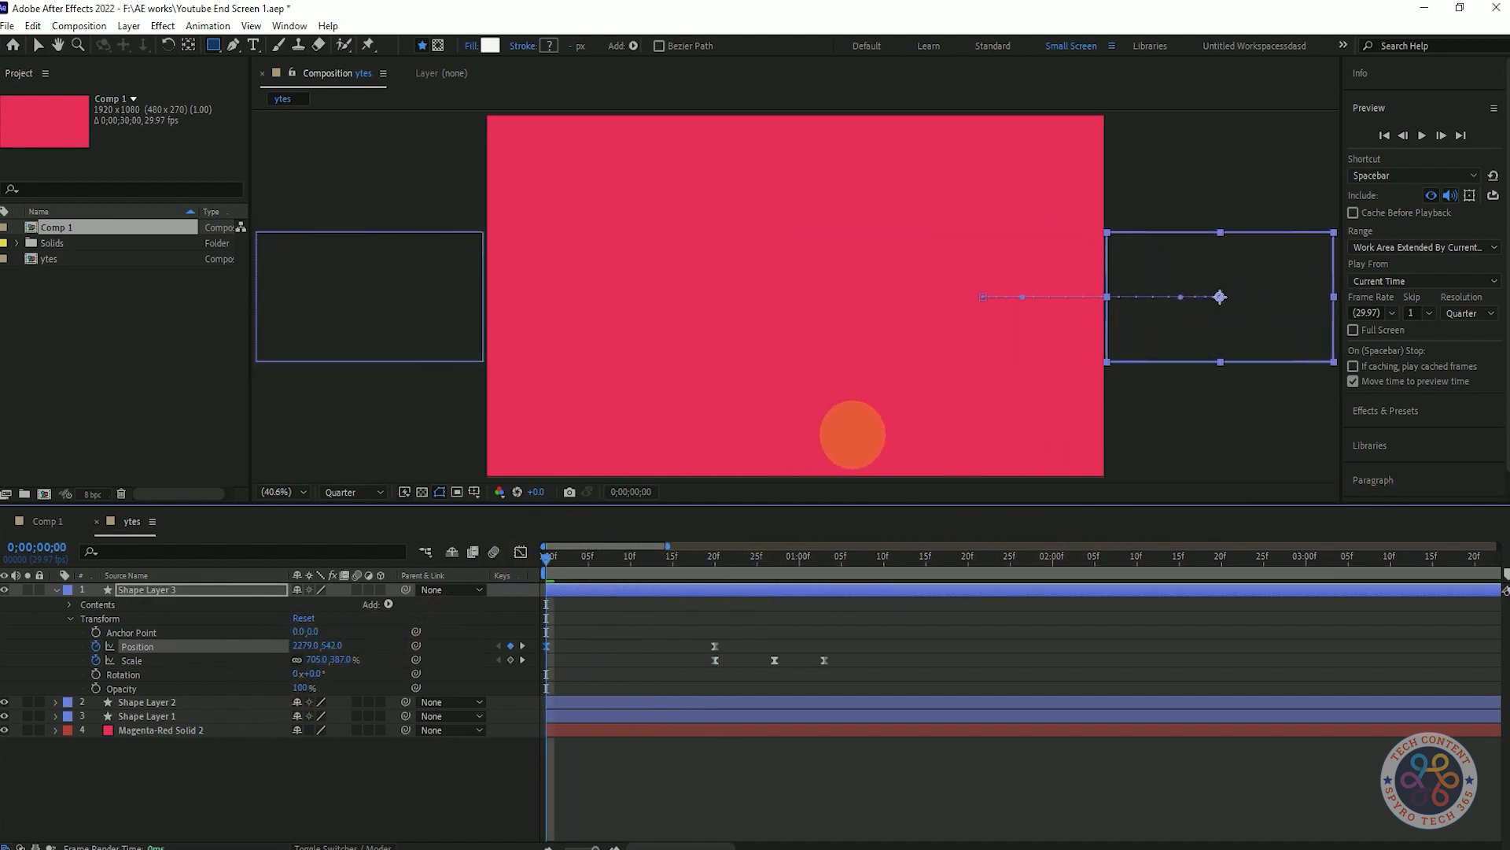
key("space")
key("space")
key("space")
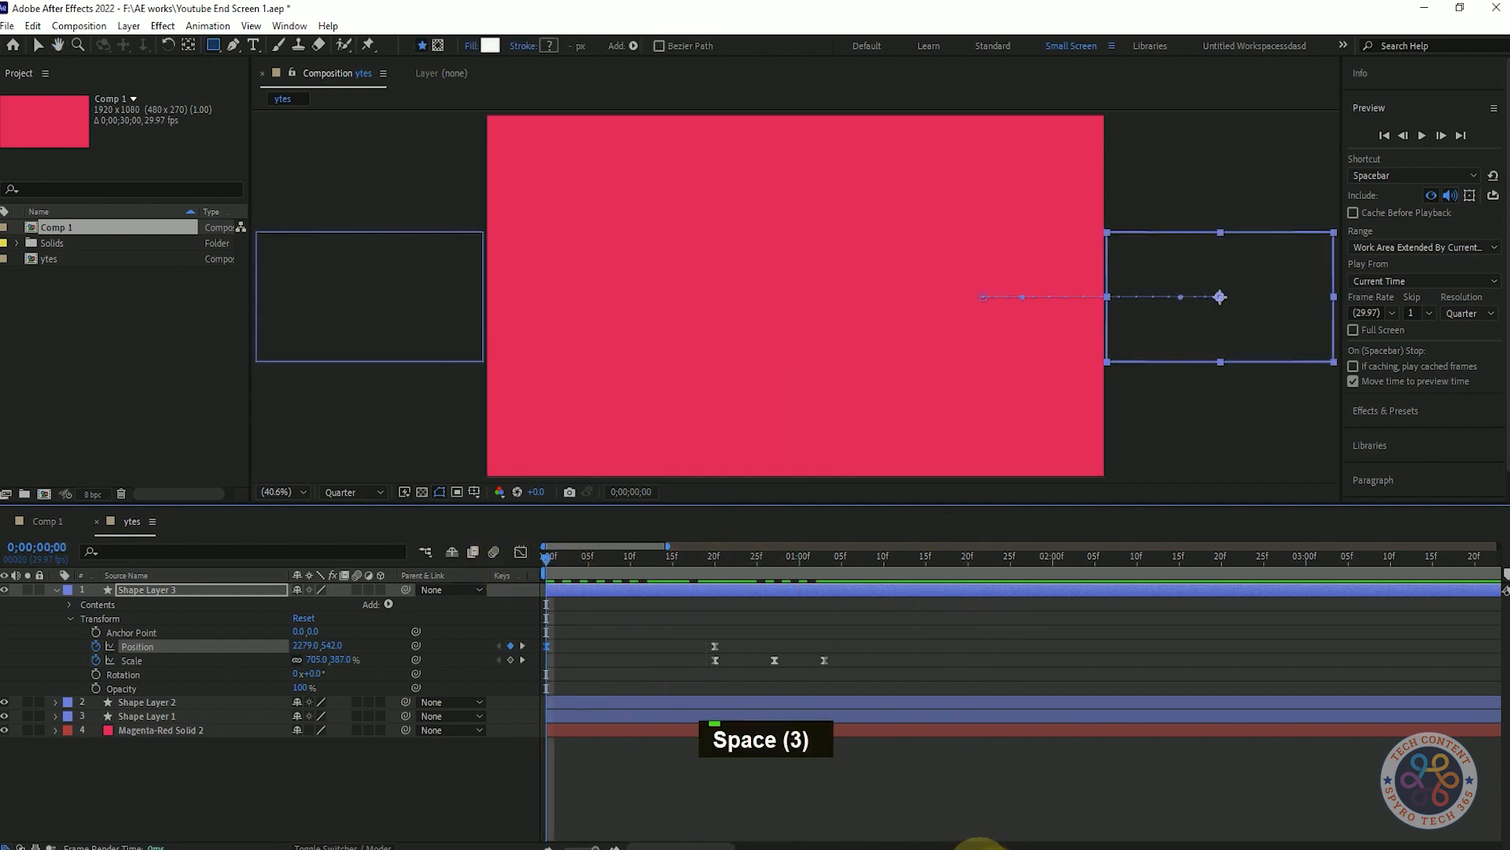
key("space")
Step: Shift both rectangle layers two frames later so they start at 0;00;00;02, and preview the animation
left_click(600, 701)
left_click(598, 588, "shift")
left_click_drag(597, 588, 613, 589)
left_click(56, 589)
key("space")
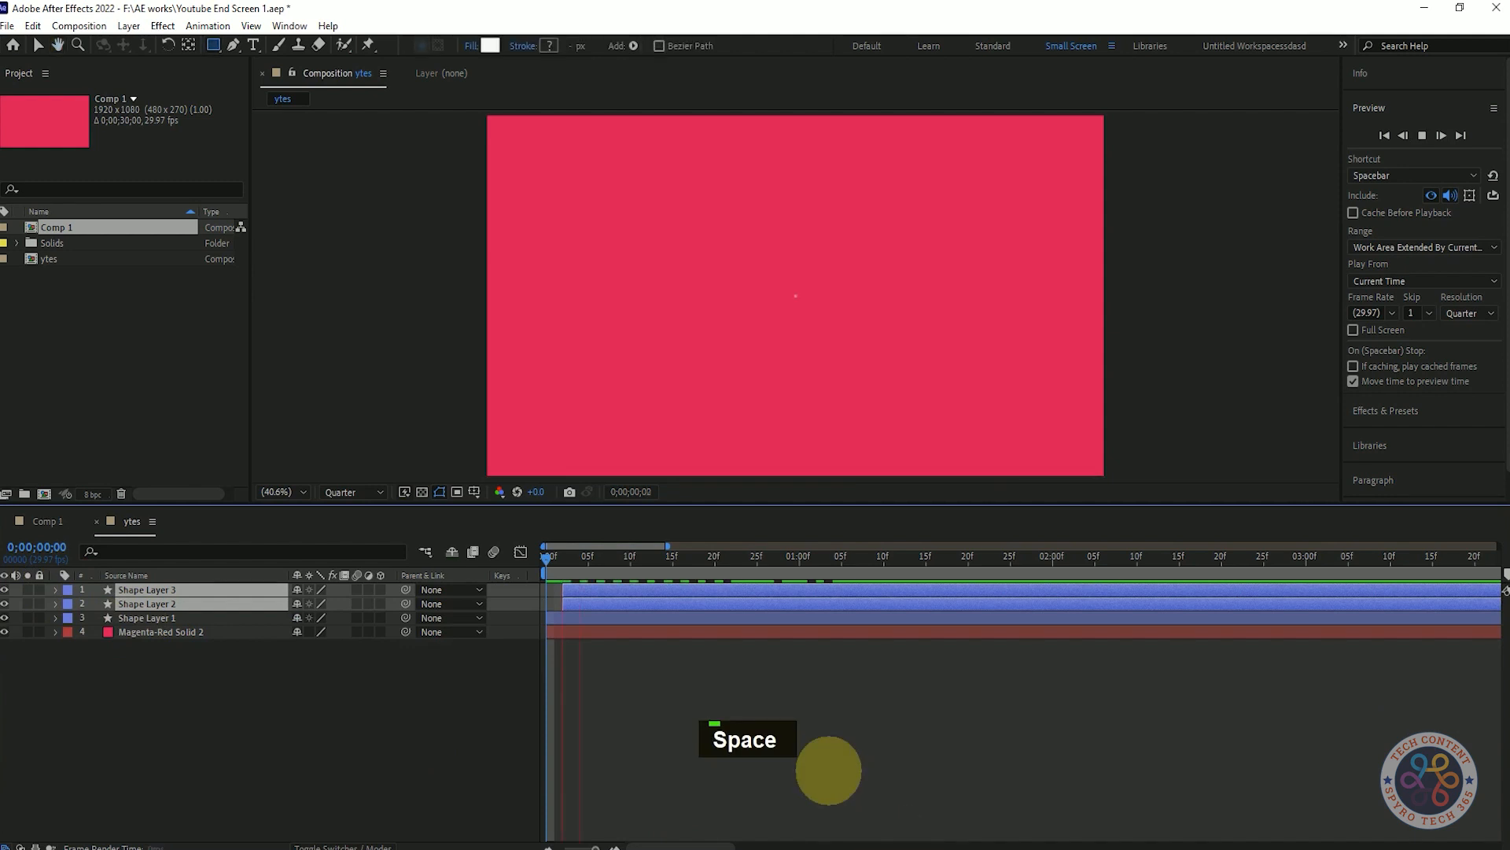
key("space")
left_click_drag(616, 519, 546, 535)
key("space")
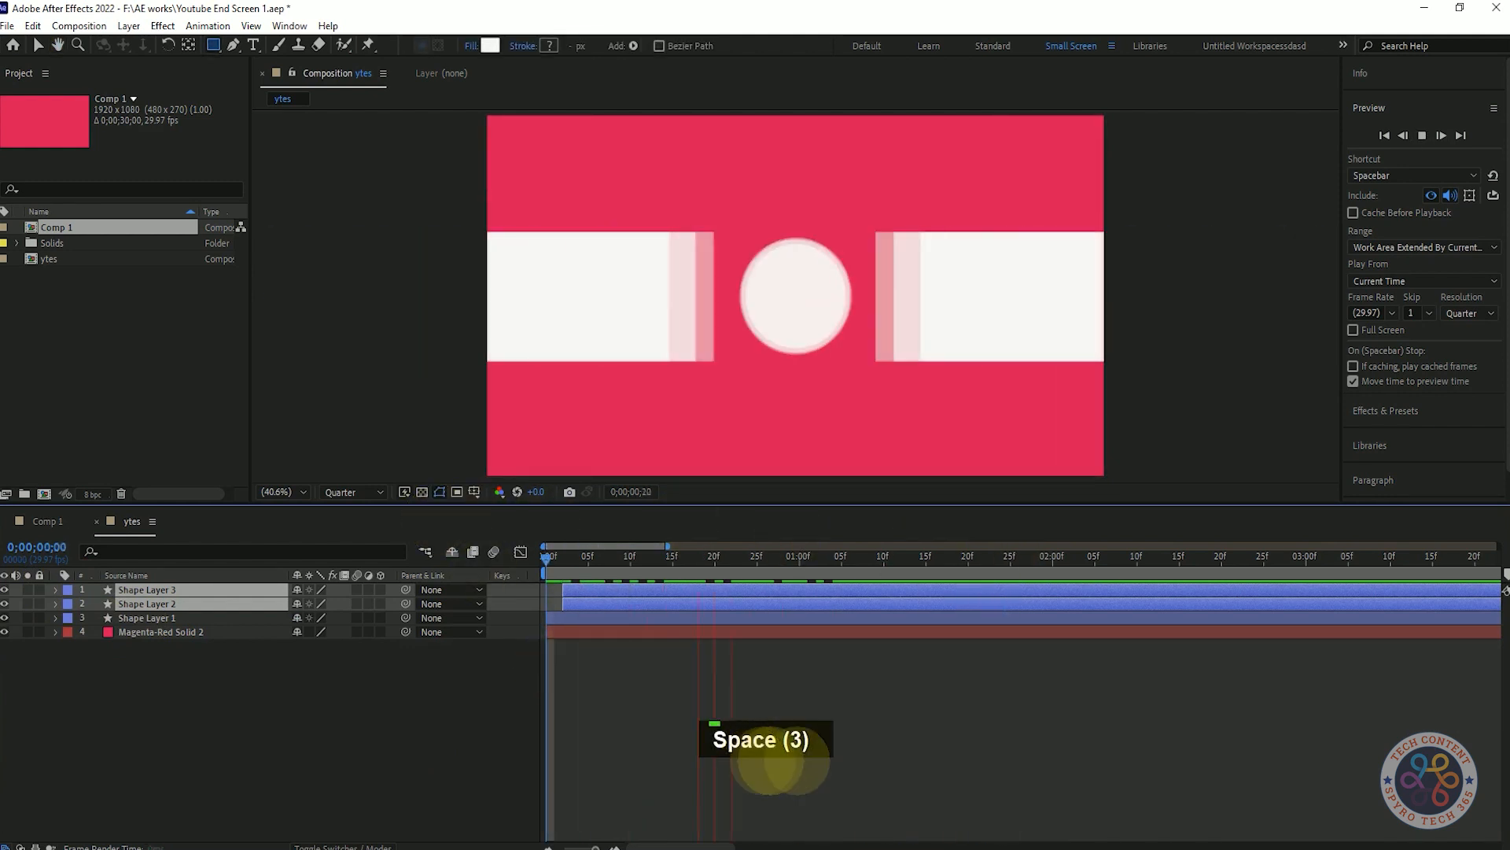
key("space")
left_click_drag(990, 562, 875, 560)
left_click(223, 589)
key("u")
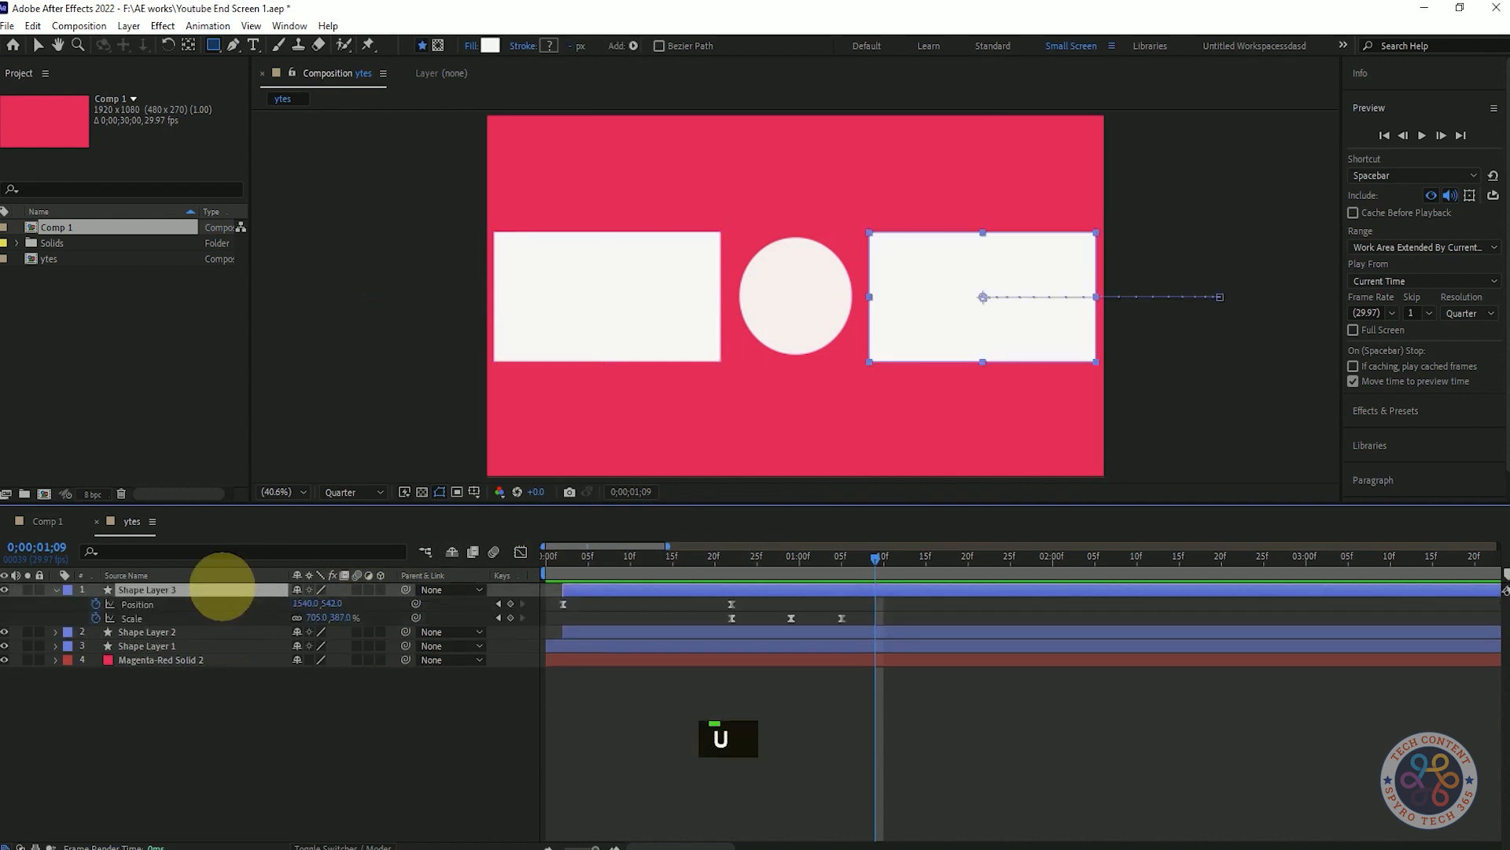
key("u")
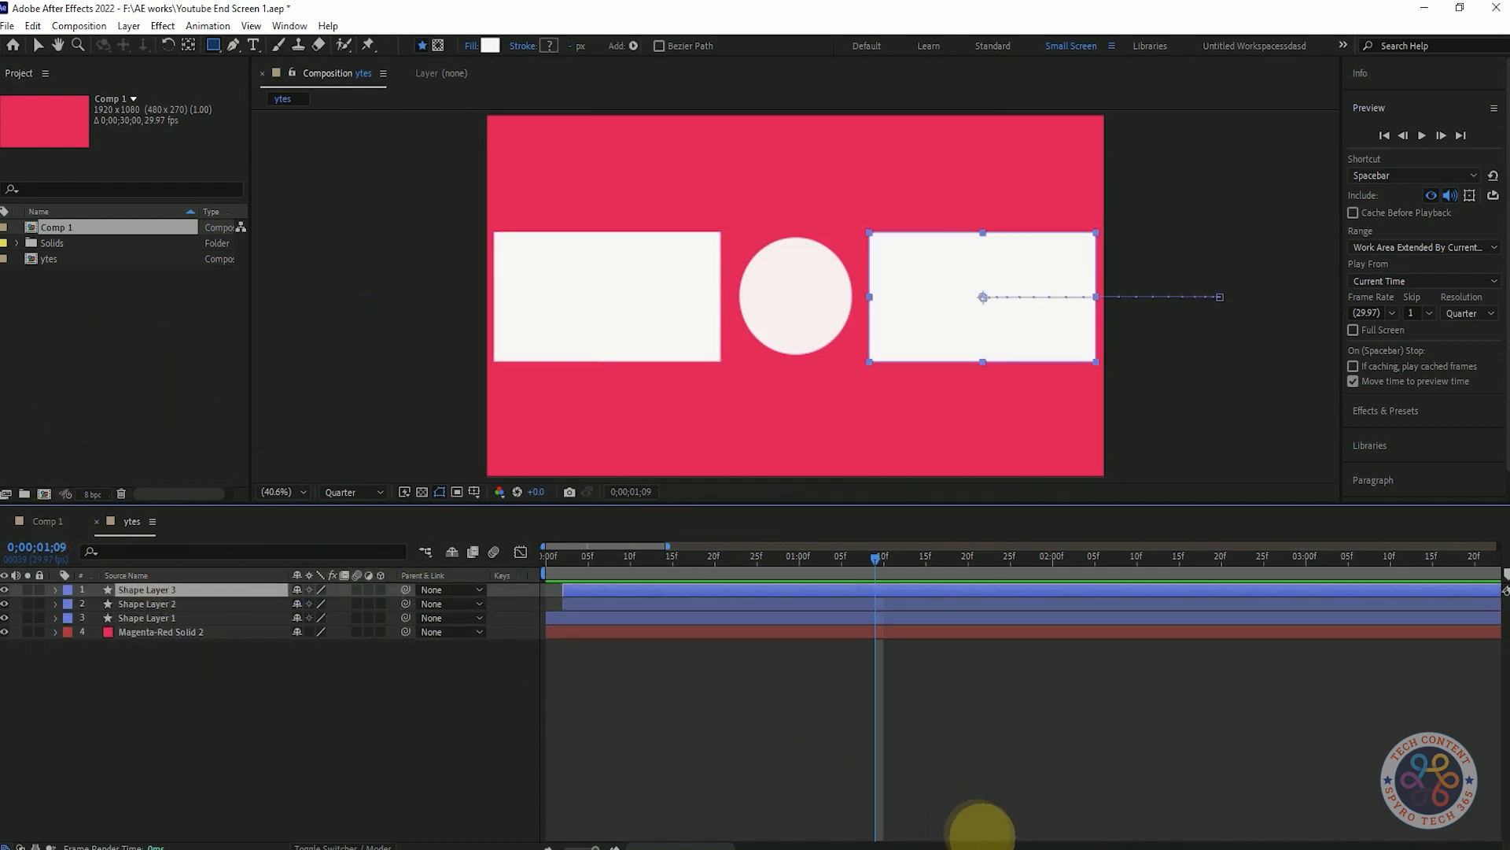
key("ctrl+alt+shift+t")
right_click(385, 716)
left_click(307, 697)
key("ctrl+z")
Step: Add a new text layer reading "THAANKS" and expand its transform properties
right_click(280, 678)
mouse_move(394, 481)
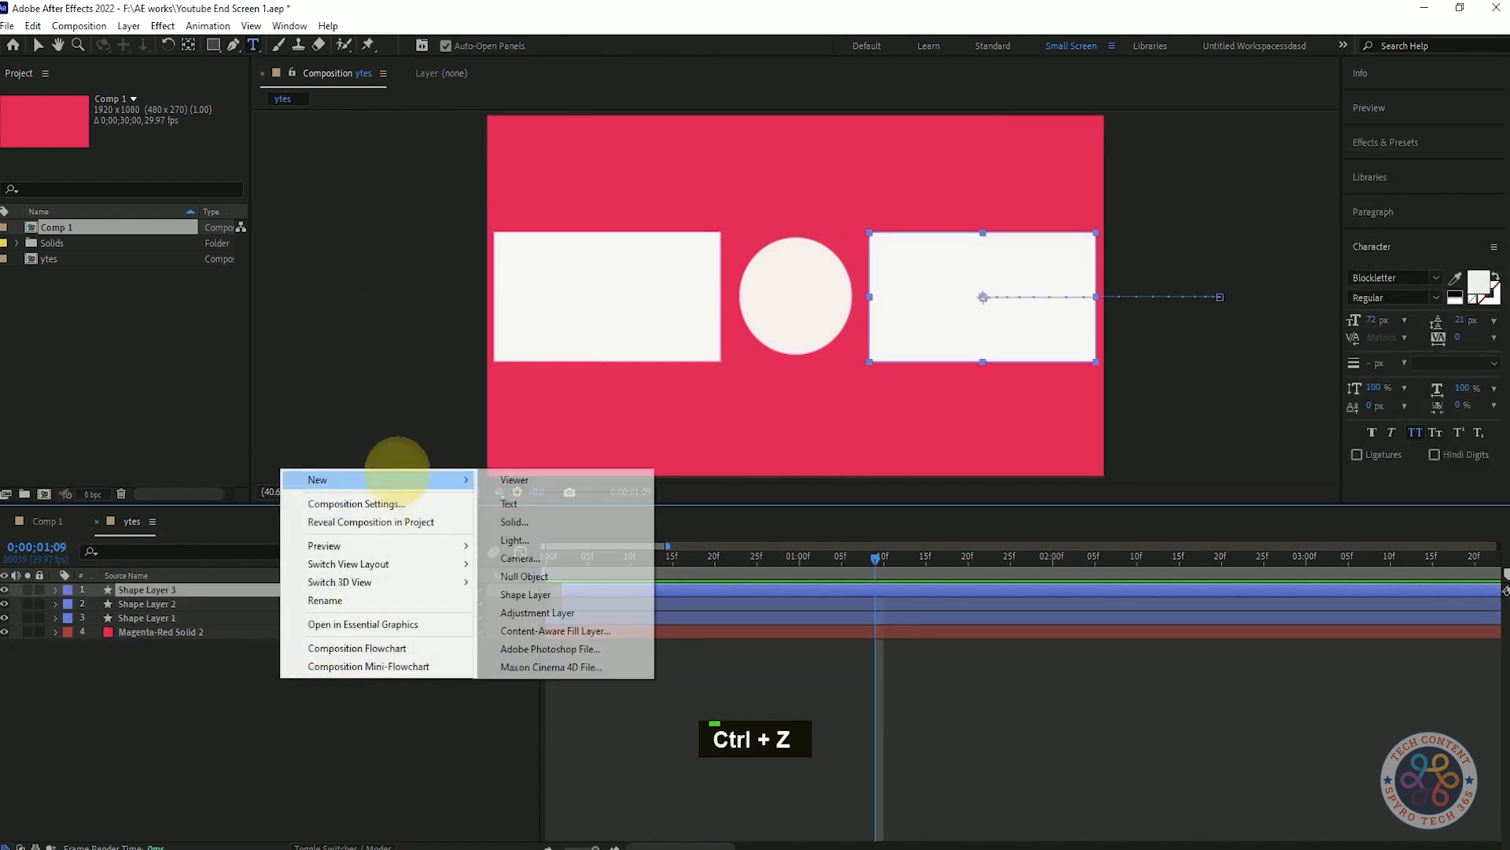
left_click(576, 506)
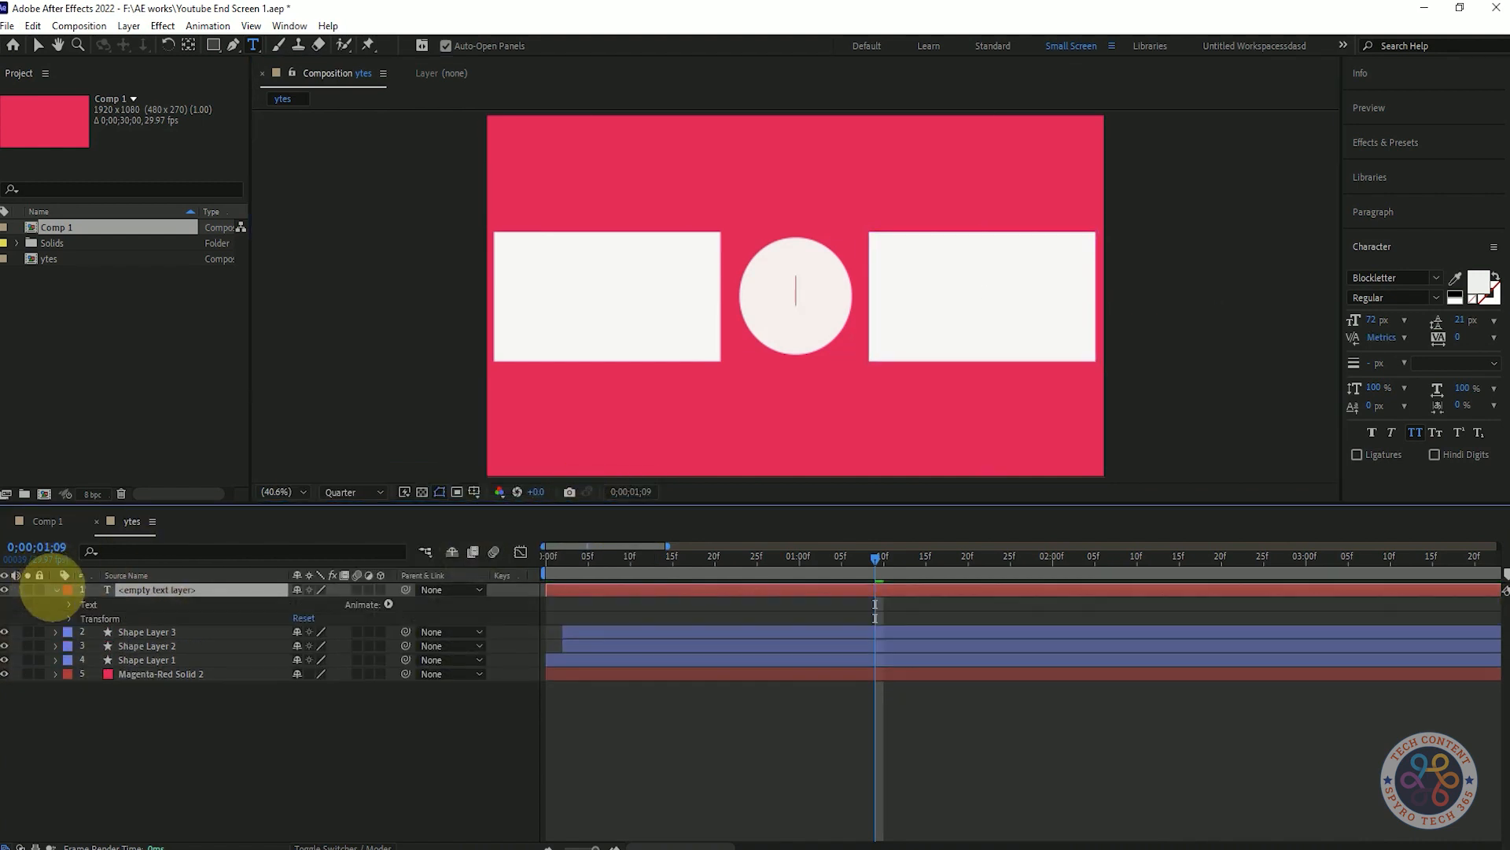
left_click(55, 589)
type("T")
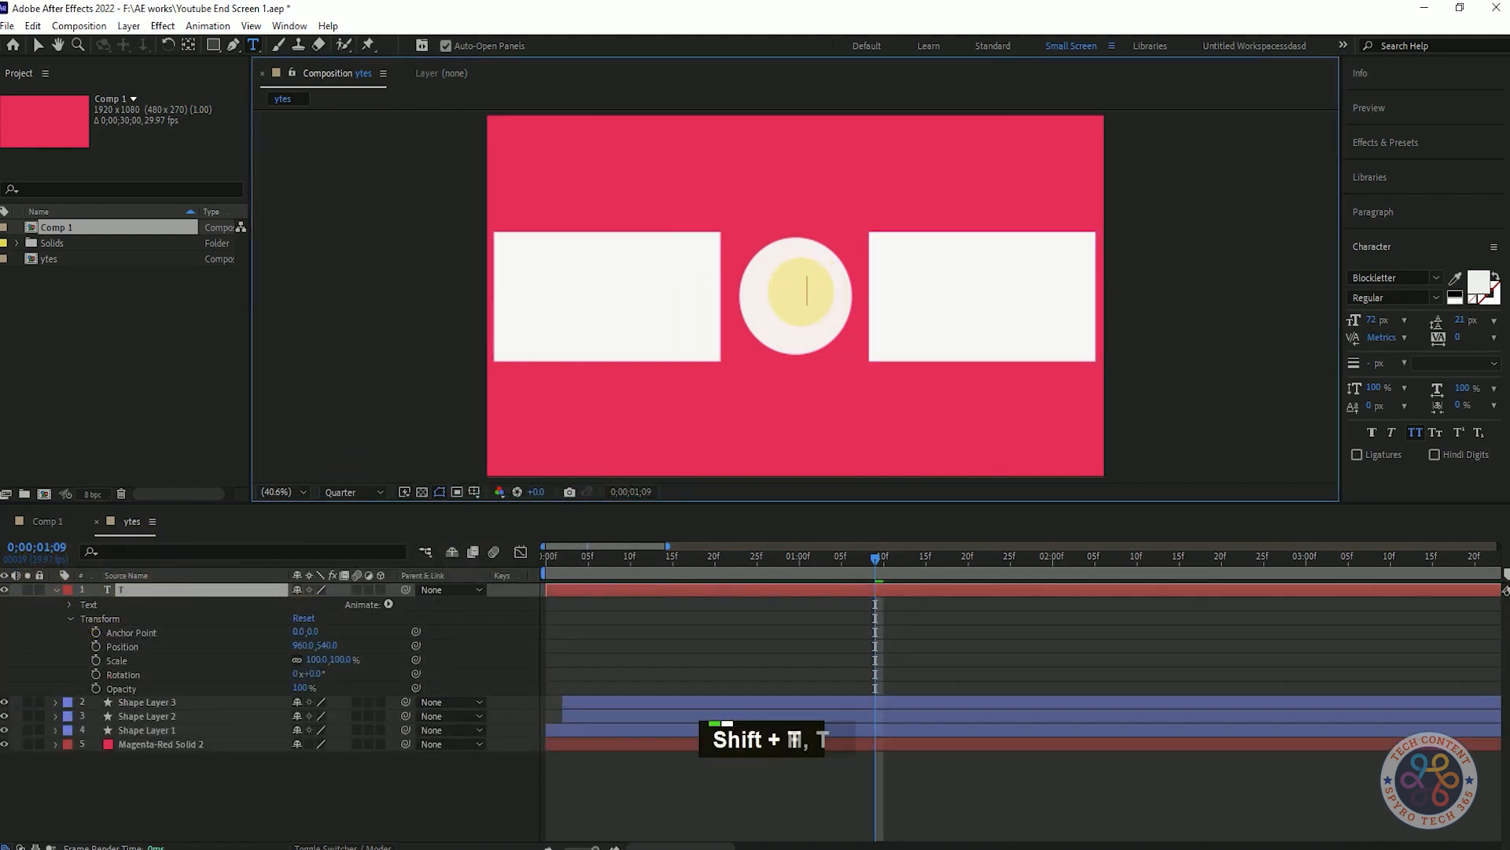
type("HAANKS")
Step: Place the text above the shapes at 616, 245 and scale it to 153%
left_click_drag(327, 645, 122, 614)
left_click_drag(317, 660, 367, 674)
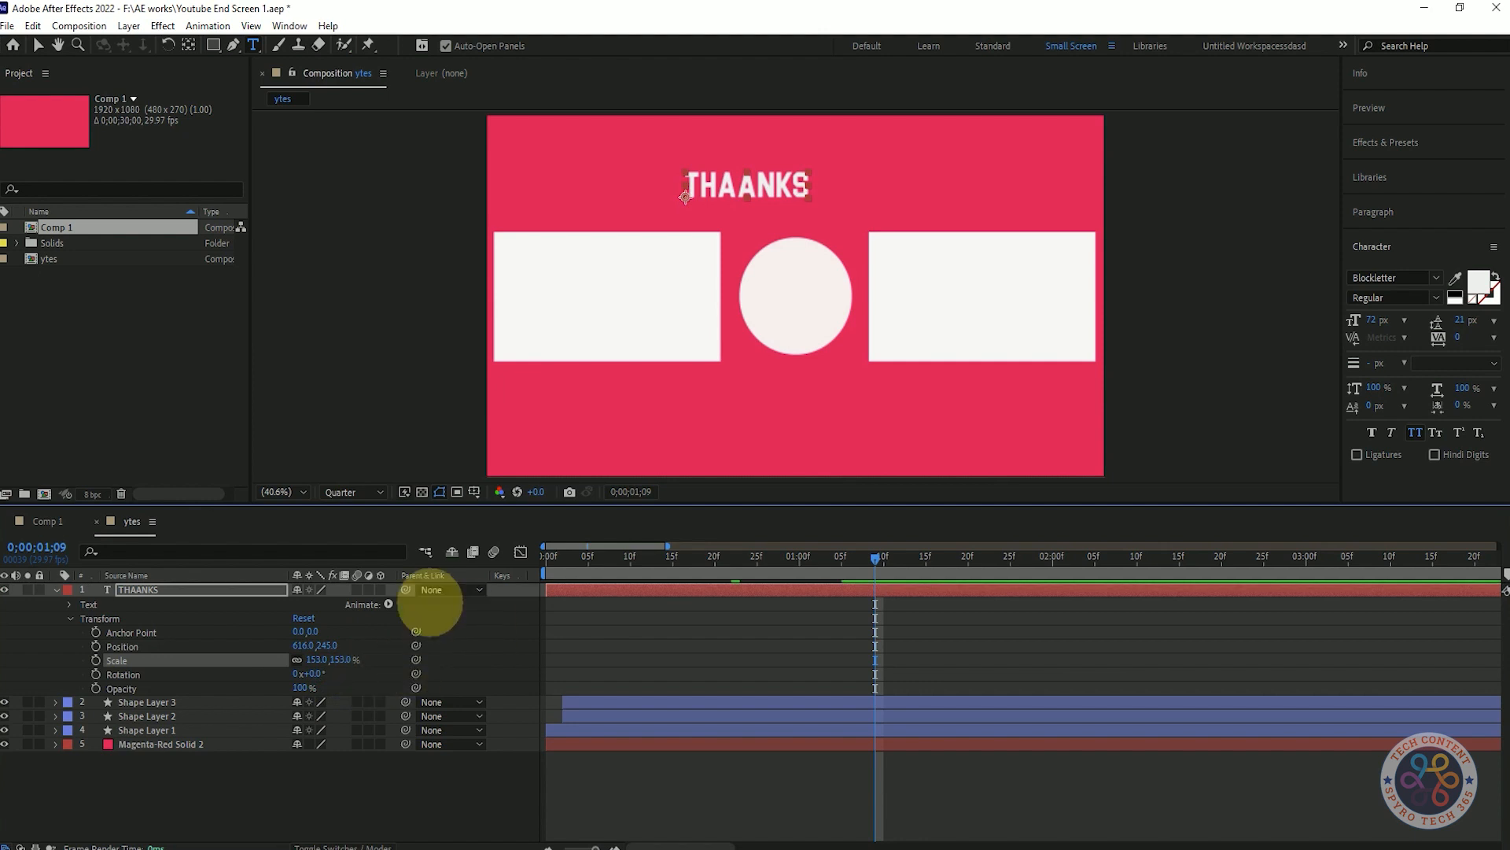
Step: Set the preview resolution to Full, correct the text to "THANKS", and scale it to 168%
left_click(350, 492)
left_click(349, 525)
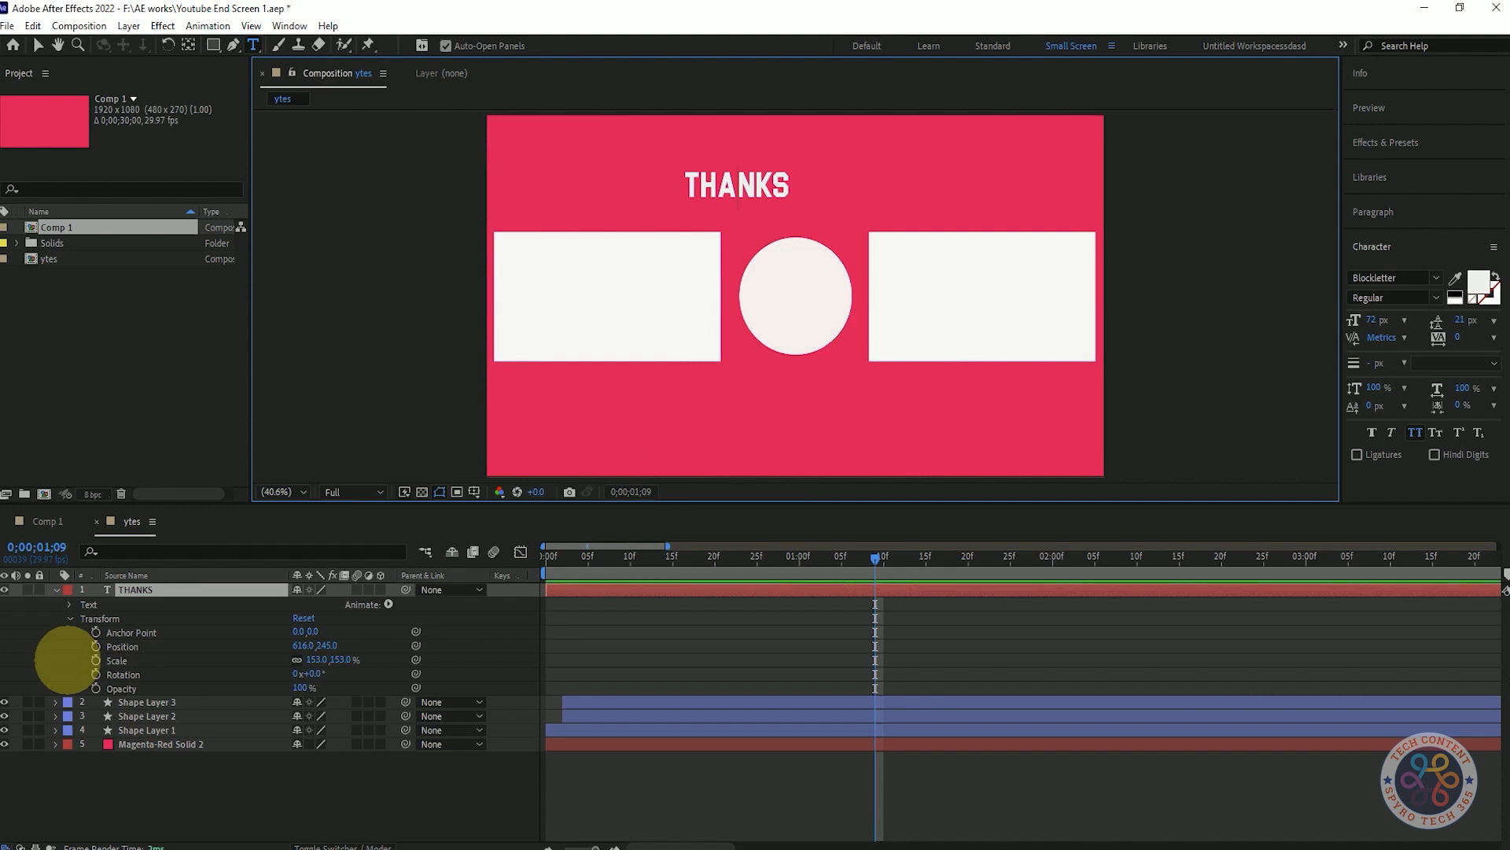
left_click_drag(316, 660, 318, 658)
Step: Scrub through the opening animation and add a scale keyframe to the THANKS text at 0;00;00;28
left_click_drag(823, 553, 574, 586)
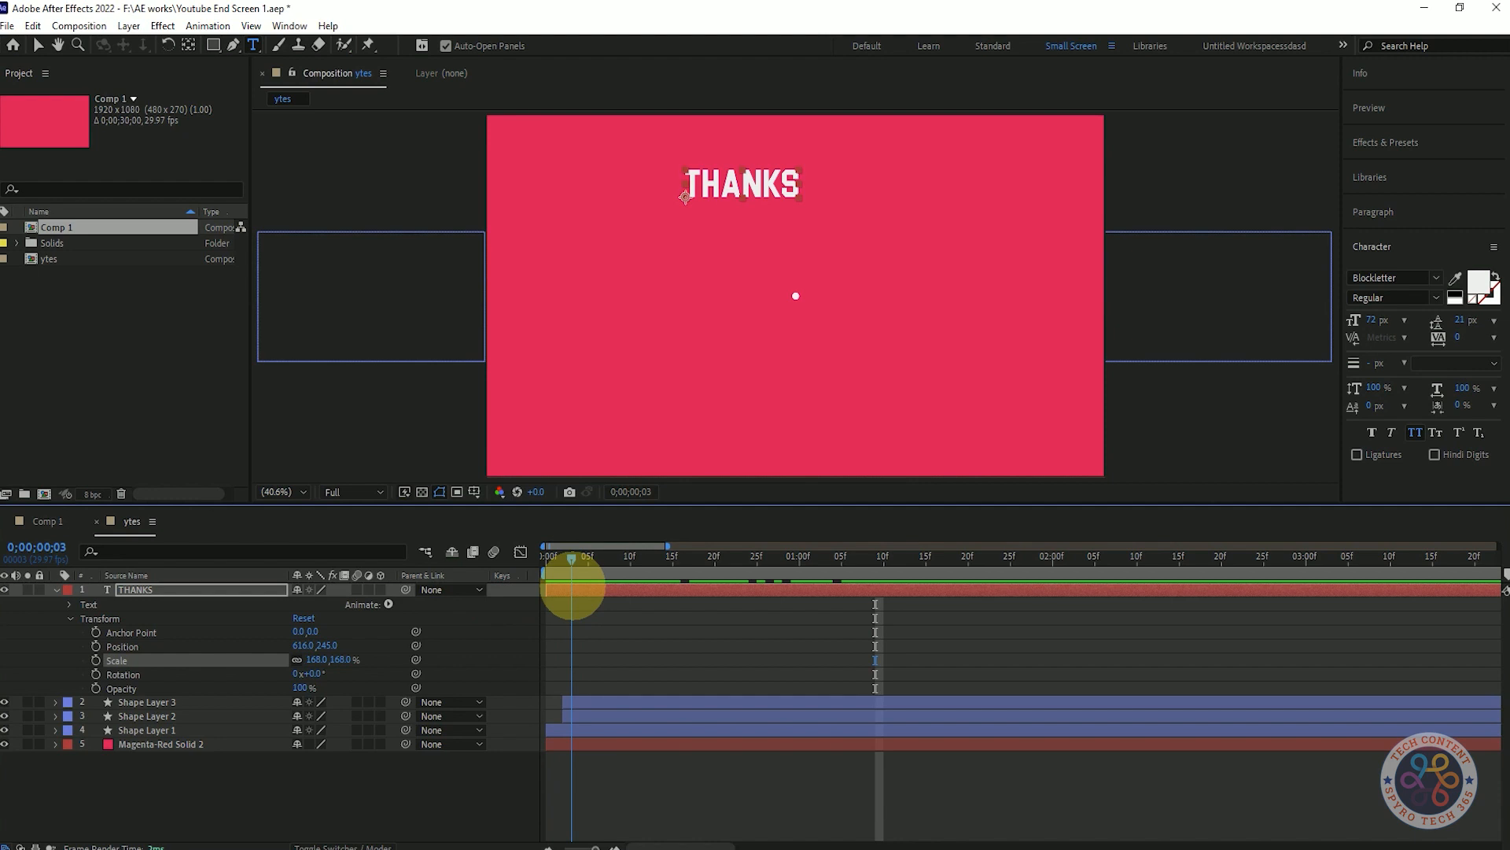
left_click_drag(572, 586, 791, 556)
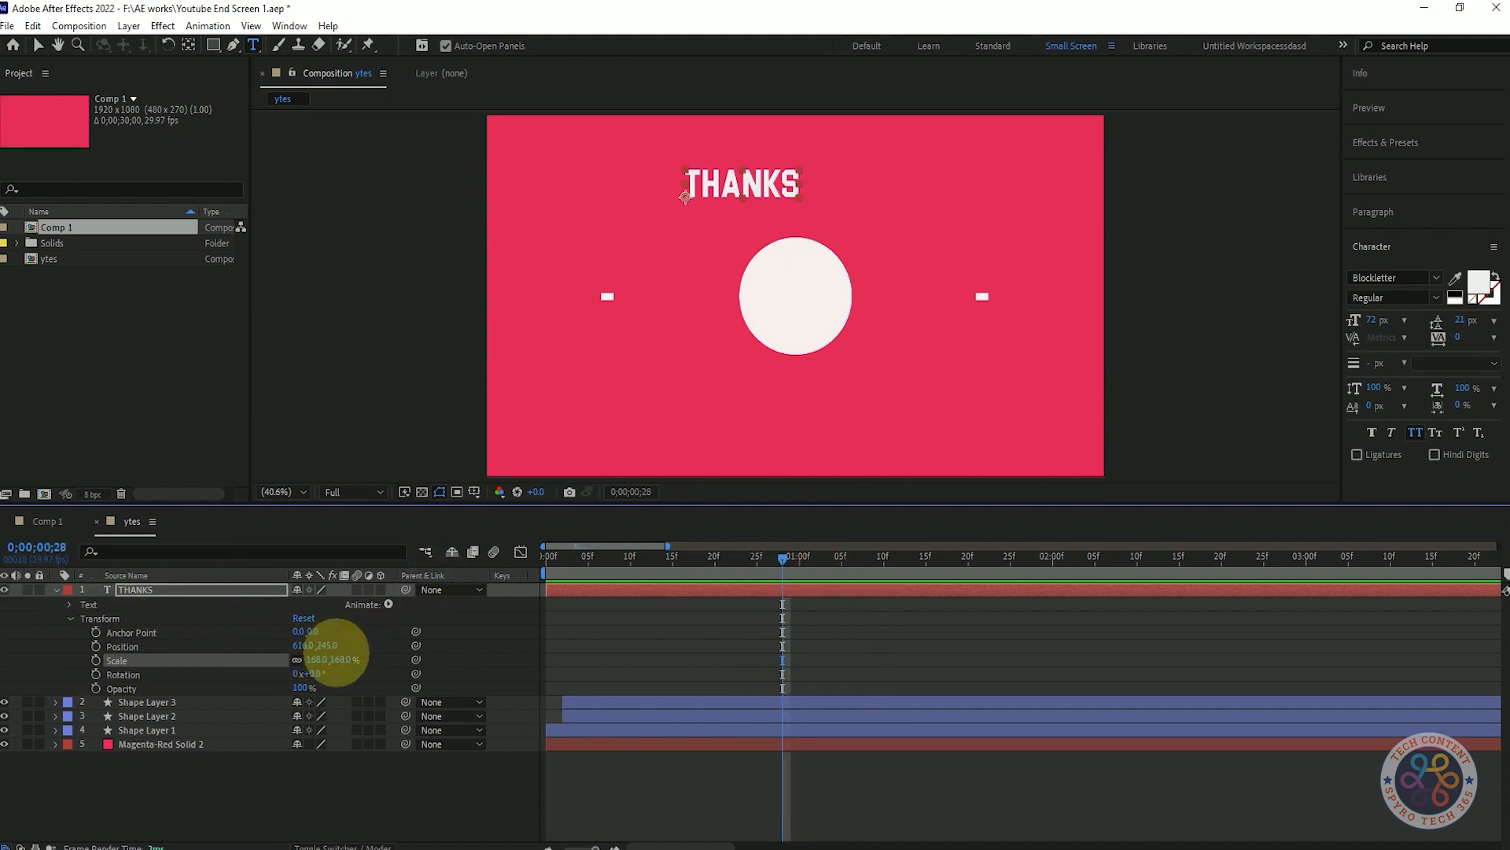
left_click(96, 660)
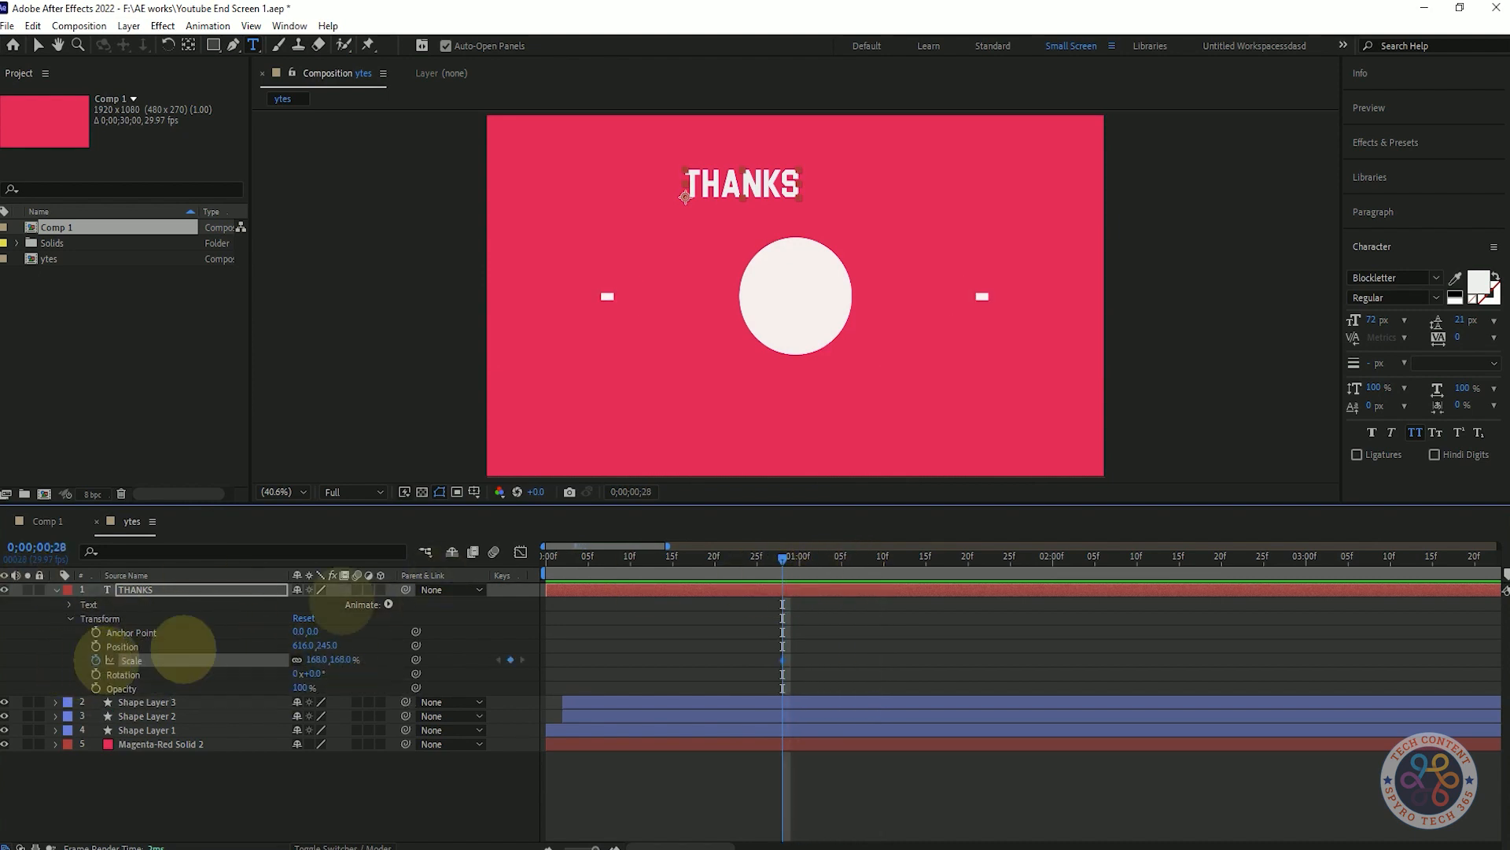
key("ctrl+Right")
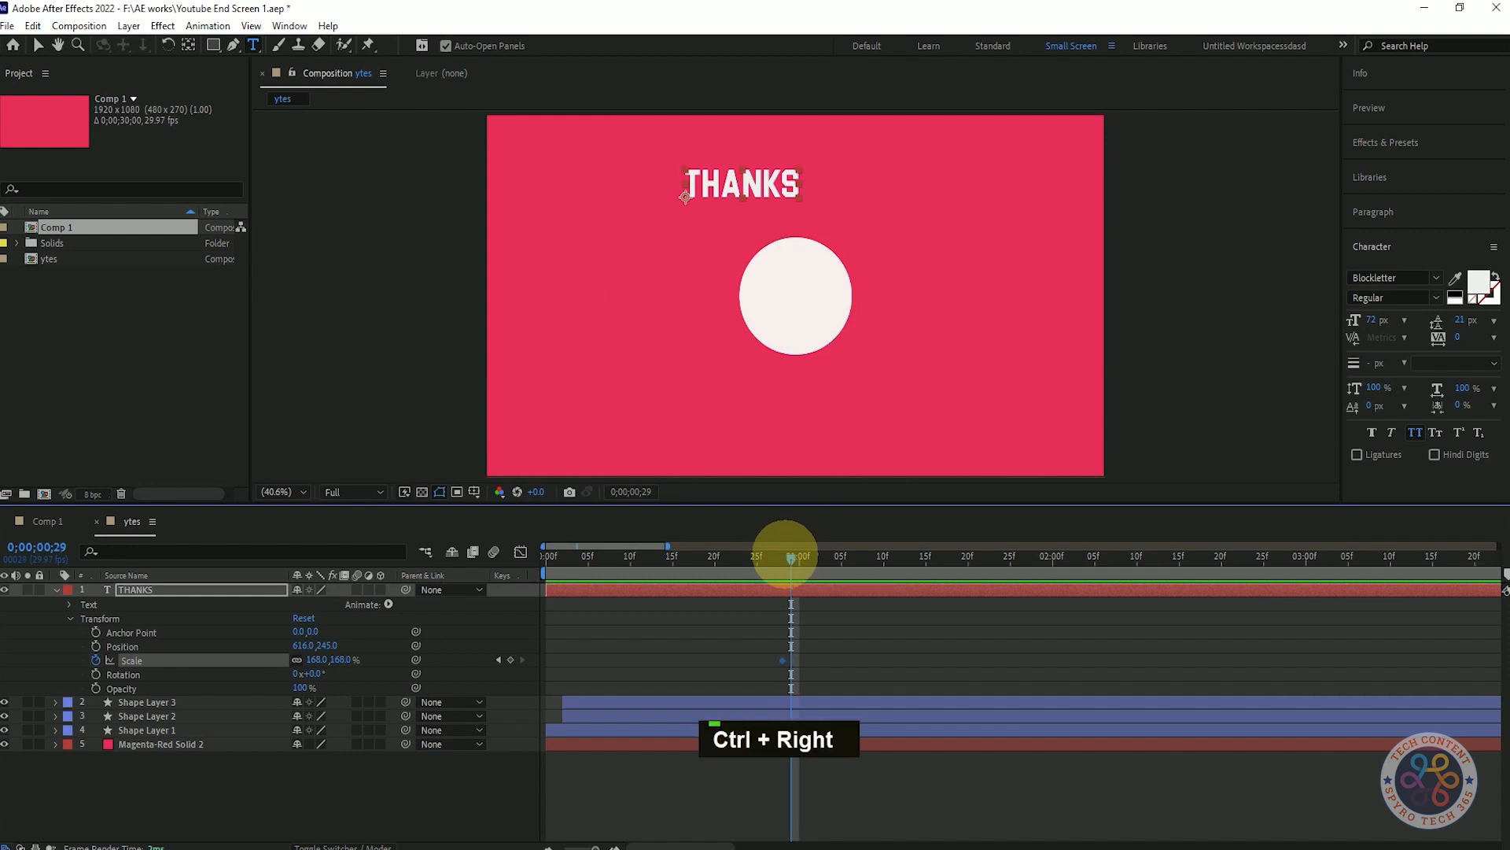